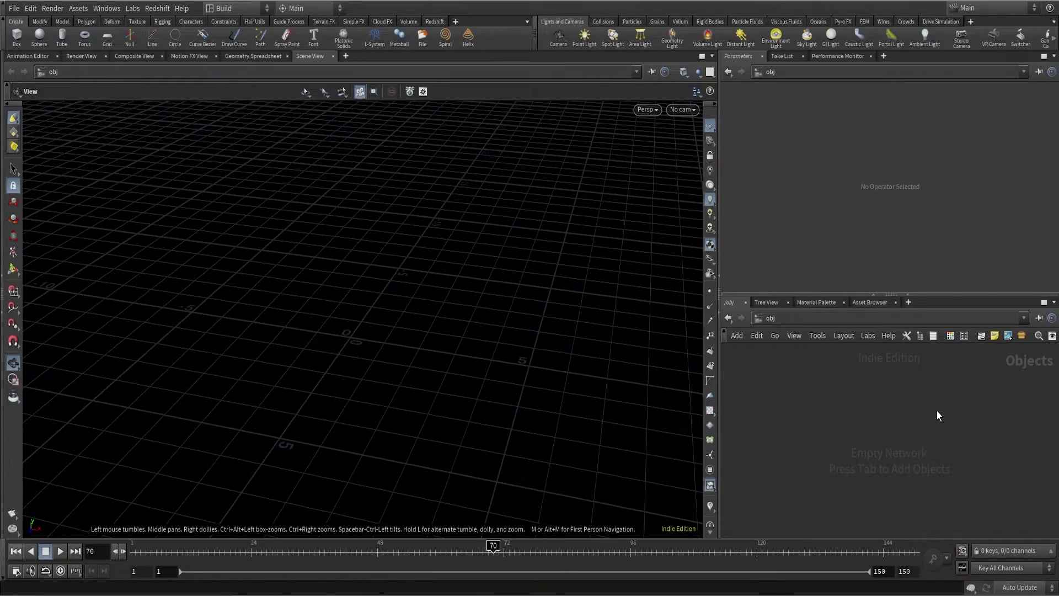
# Add a Geometry object named Sim and colour it purple.
pyautogui.press('Tab')
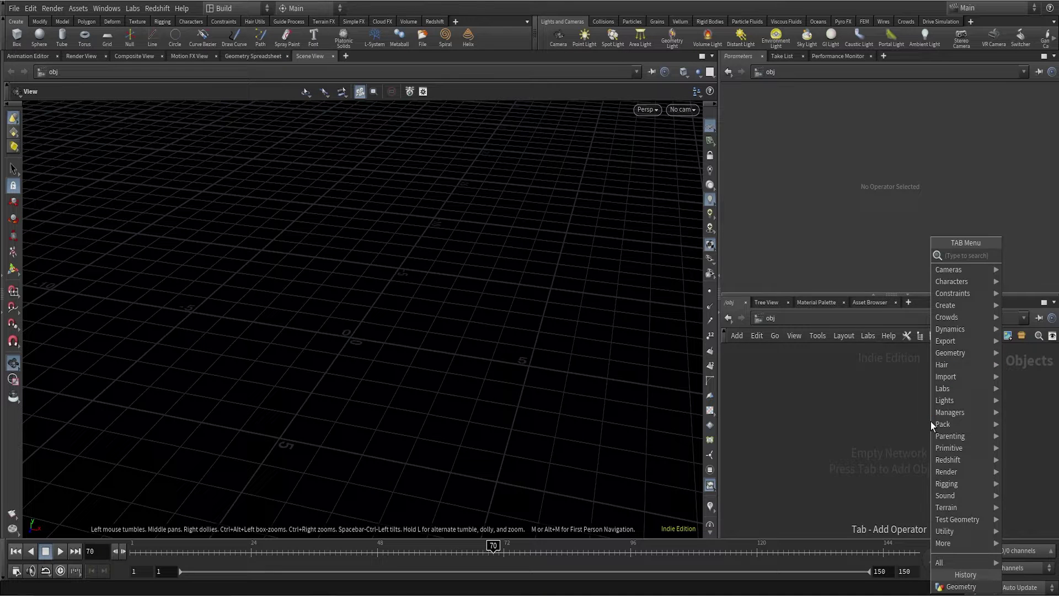
pyautogui.write('ge')
pyautogui.press('Return')
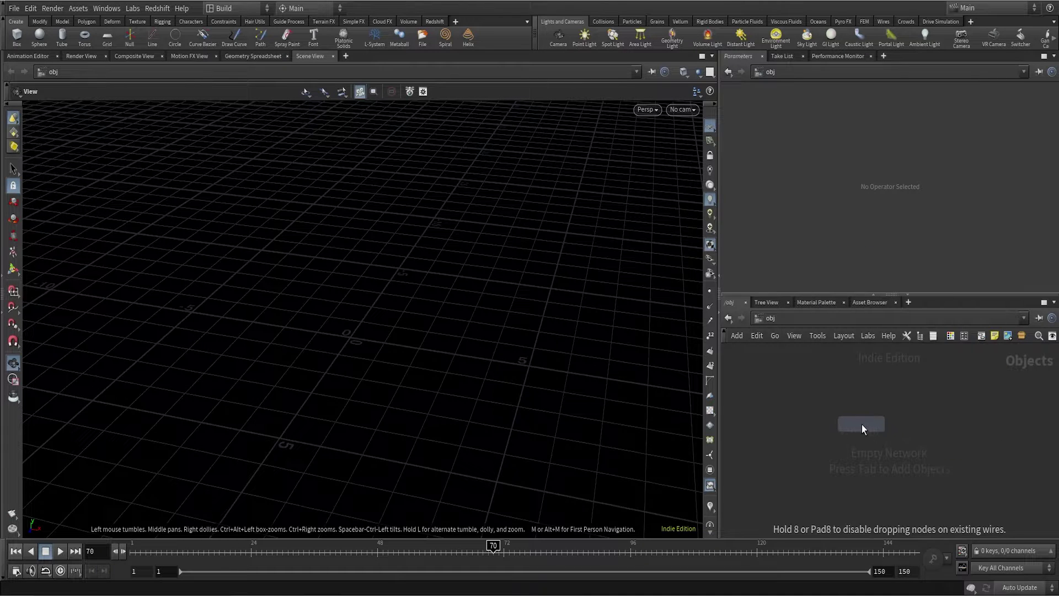
pyautogui.click(862, 425)
pyautogui.scroll(2, 899, 426)
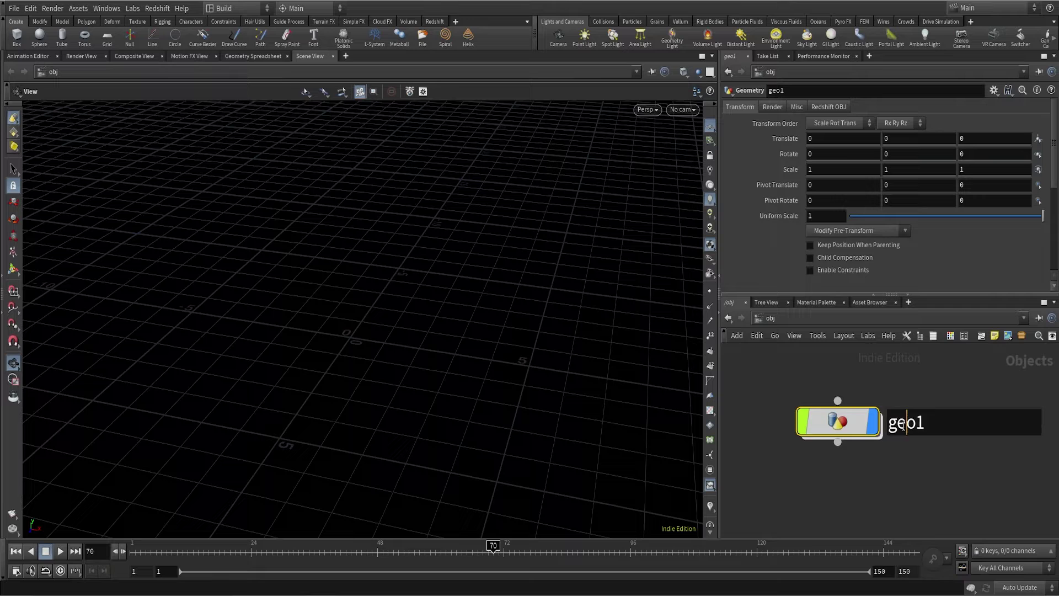
pyautogui.doubleClick(903, 425)
pyautogui.write('Sim')
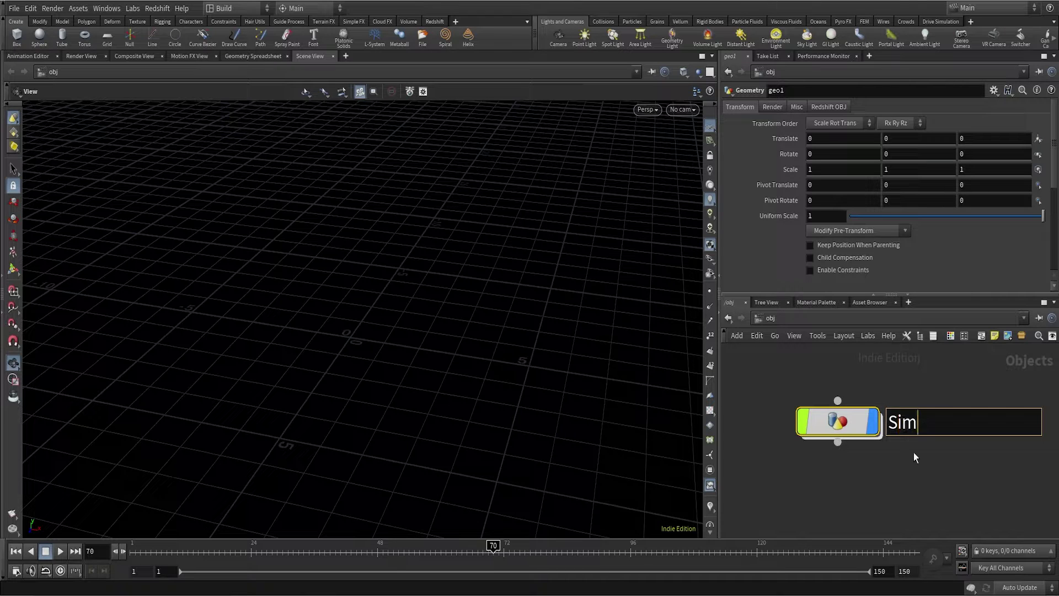
pyautogui.press('Return')
pyautogui.press('c')
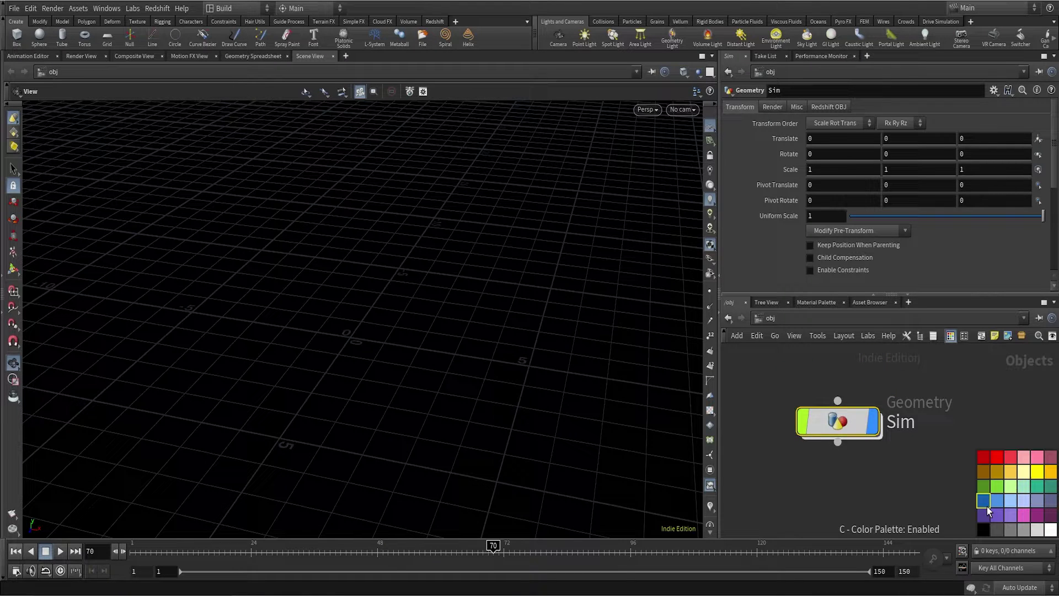
pyautogui.click(984, 514)
pyautogui.press('c')
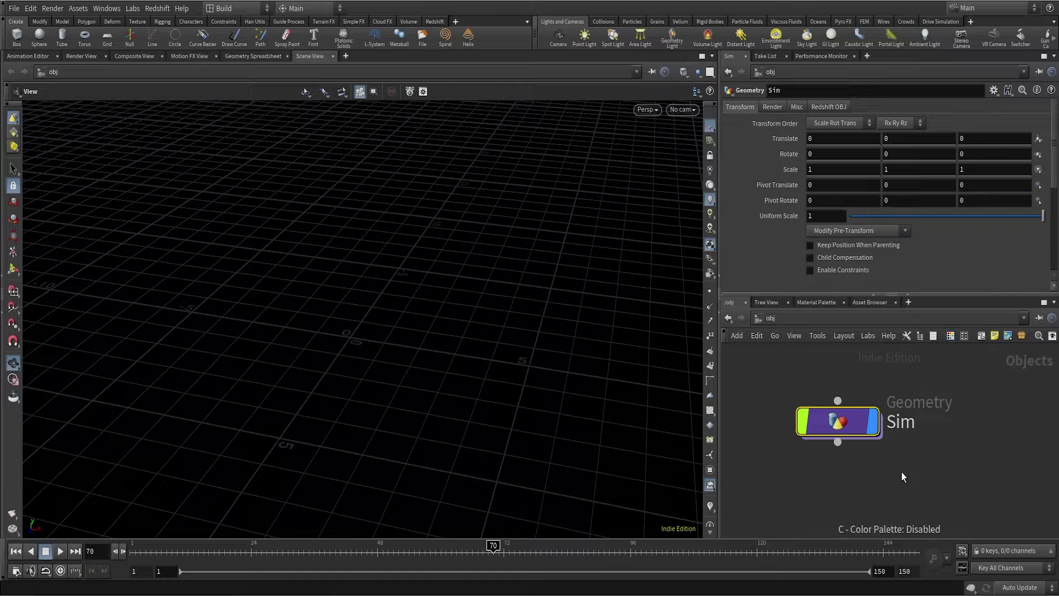
# Inside Sim, add a Grid set to 2 rows and 2 columns.
pyautogui.doubleClick(847, 434)
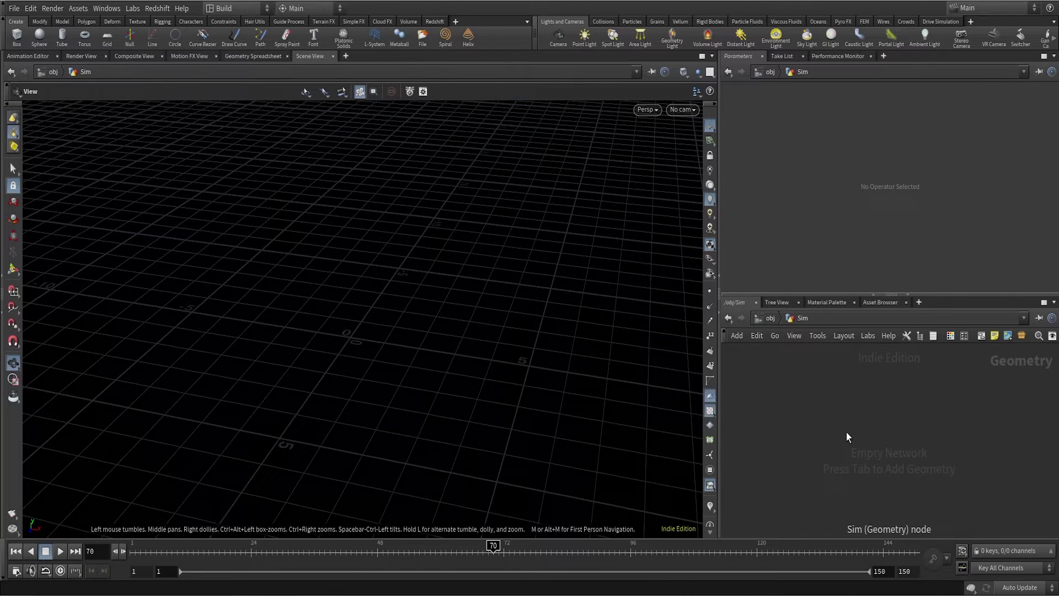
pyautogui.press('Tab')
pyautogui.write('grid')
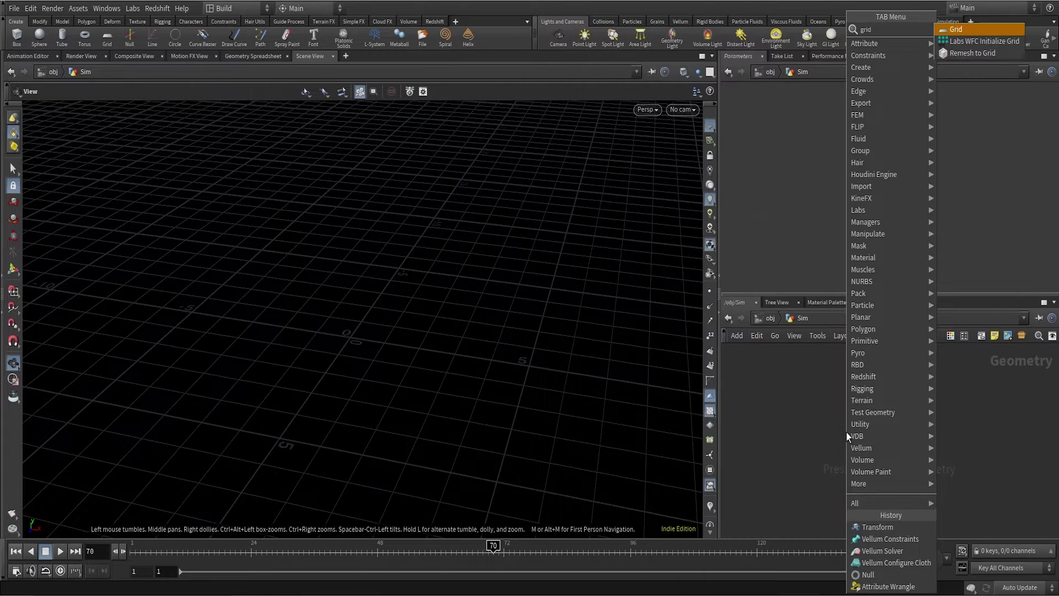
pyautogui.press('Return')
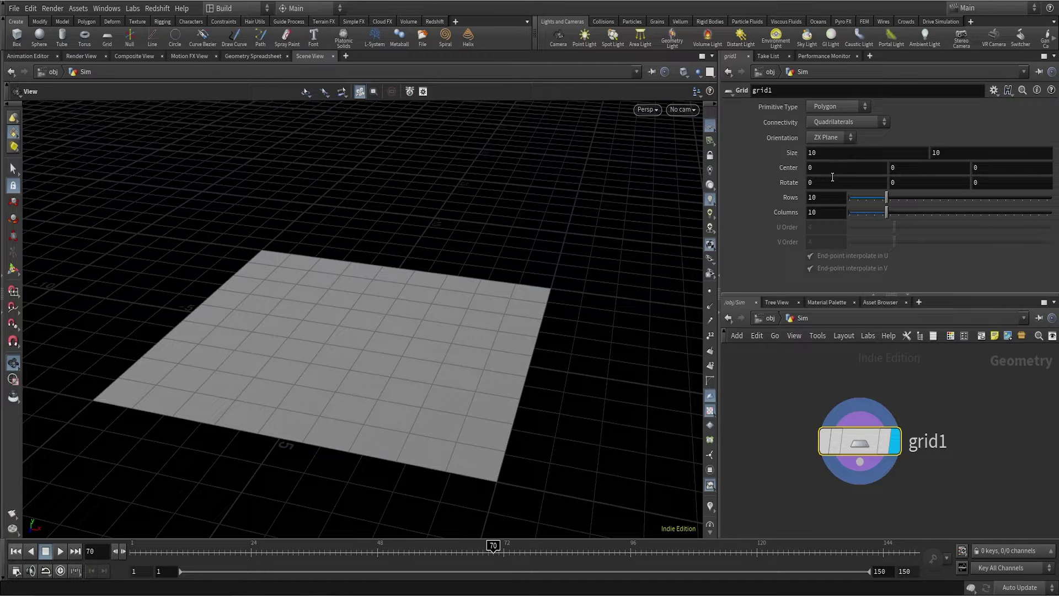
pyautogui.doubleClick(822, 197)
pyautogui.write('2')
pyautogui.press('Tab')
pyautogui.write('2')
pyautogui.press('Return')
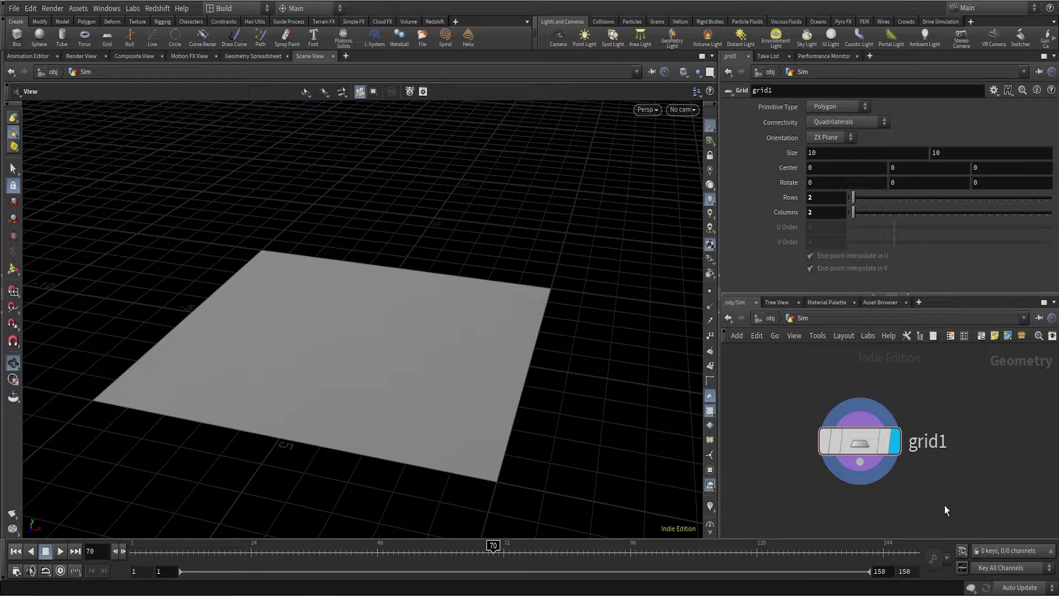
pyautogui.moveTo(945, 506); pyautogui.dragTo(946, 431, button='middle')
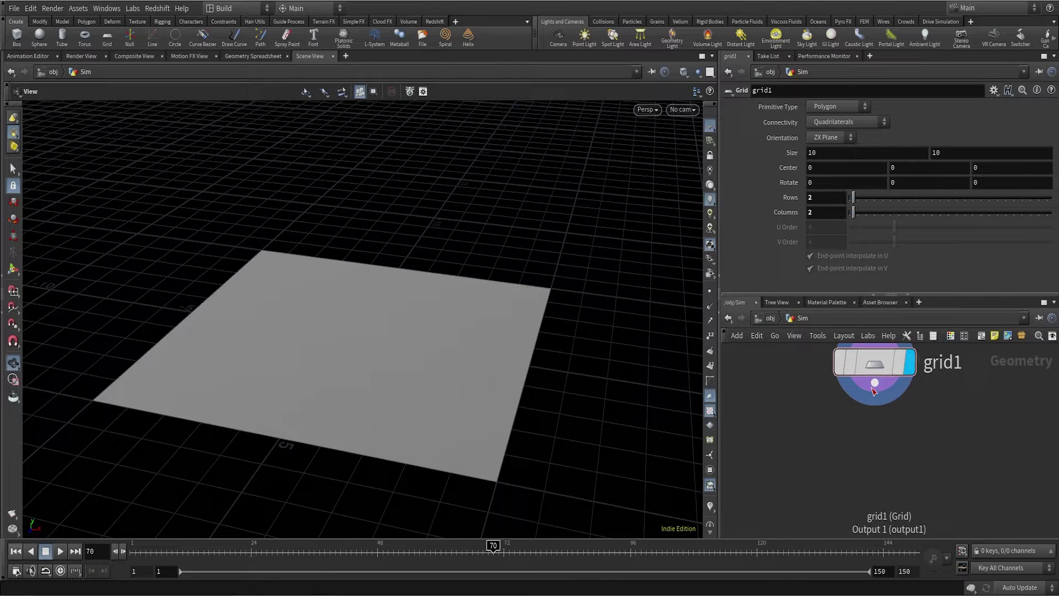
# Append a Remesh node wired below grid1.
pyautogui.moveTo(874, 390); pyautogui.dragTo(926, 471)
pyautogui.write('rem')
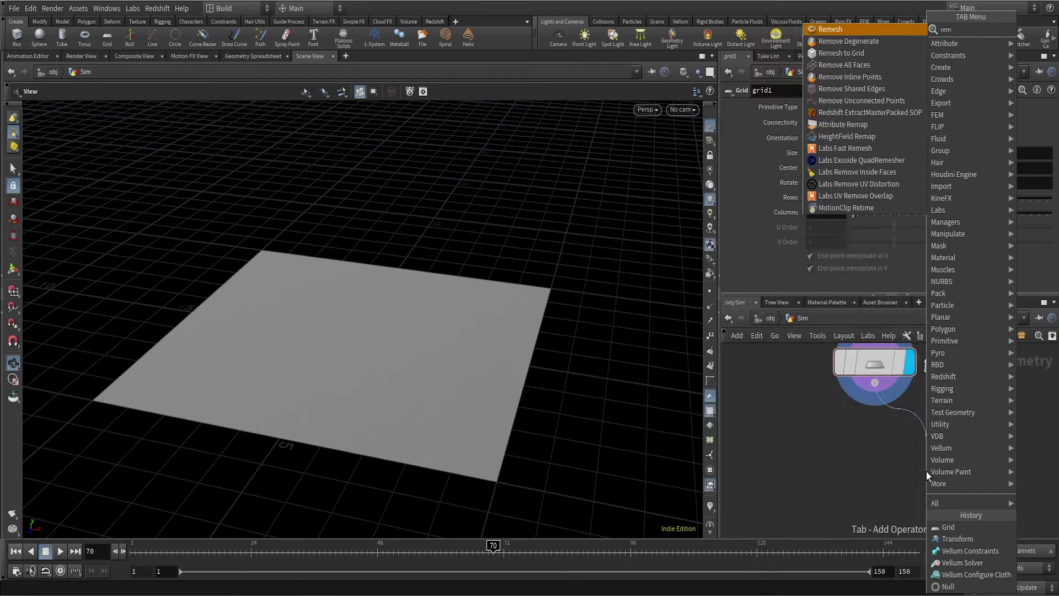
pyautogui.write('esh')
pyautogui.press('Escape')
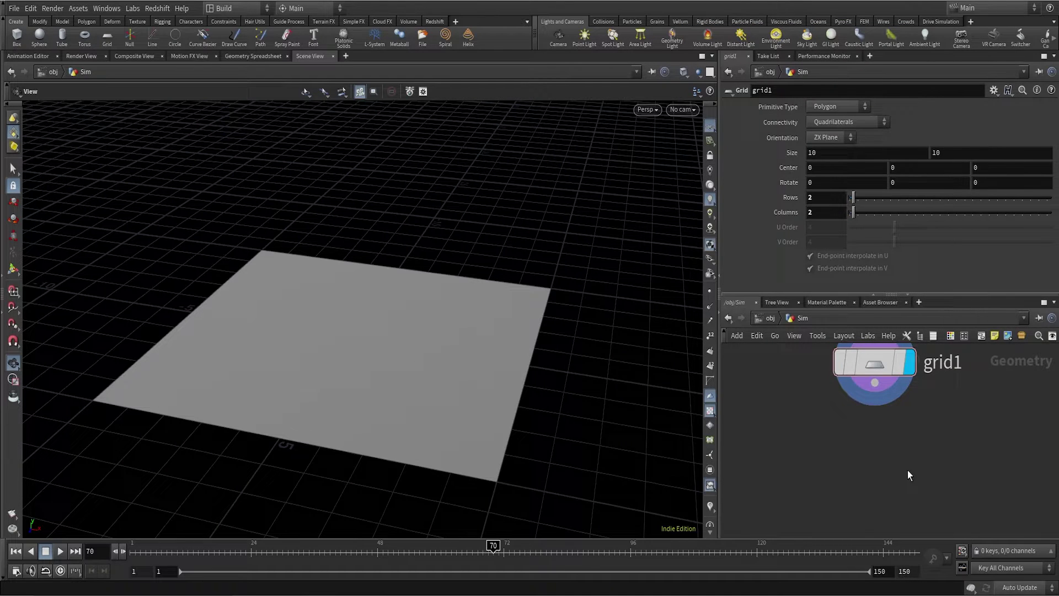
pyautogui.click(926, 473)
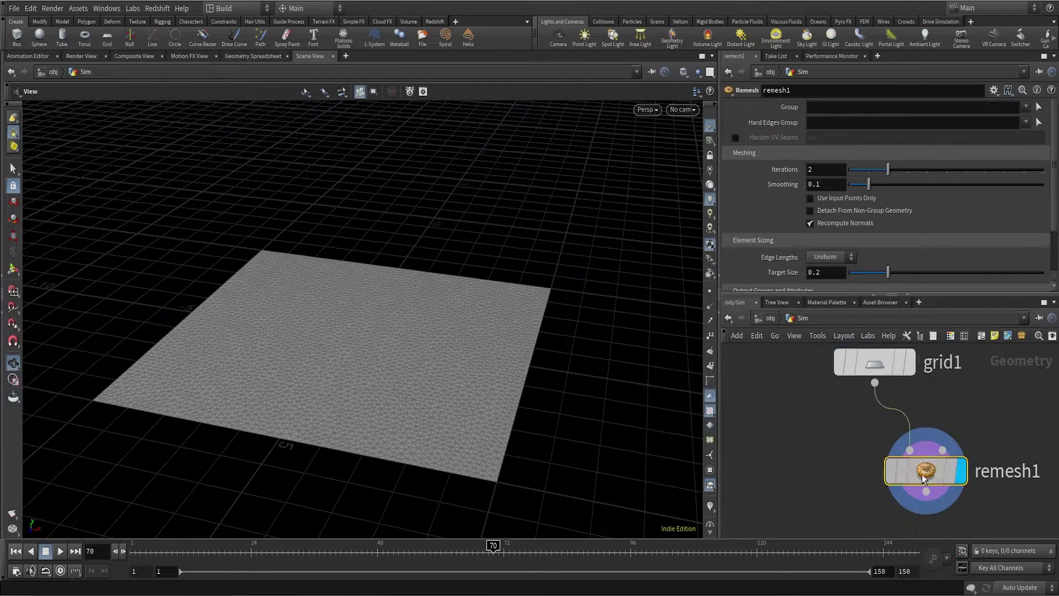
pyautogui.scroll(5, 450, 366)
pyautogui.scroll(-1, 524, 364)
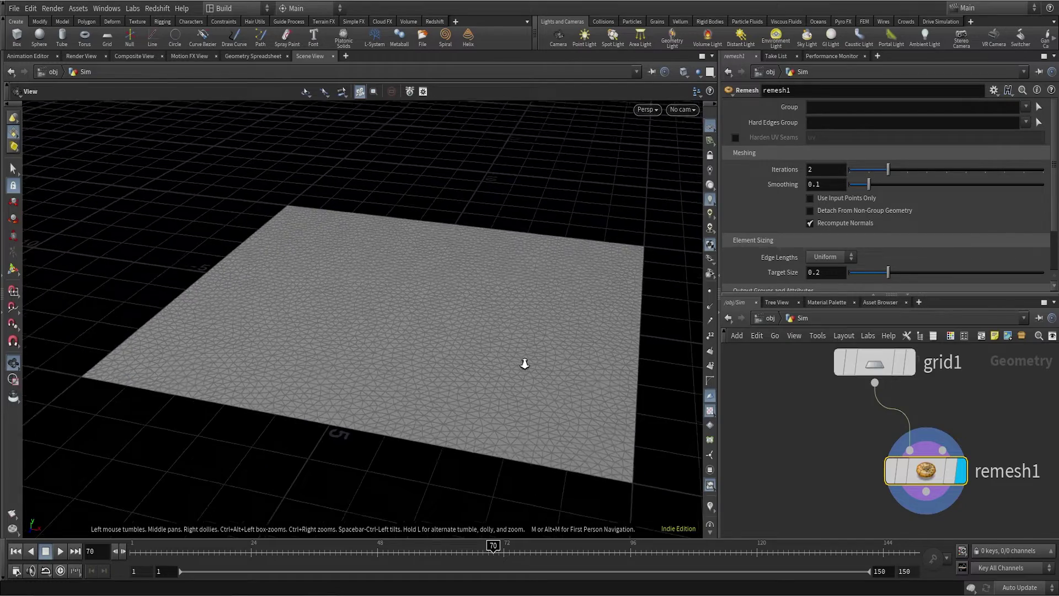
pyautogui.scroll(3, 525, 364)
pyautogui.scroll(2, 542, 315)
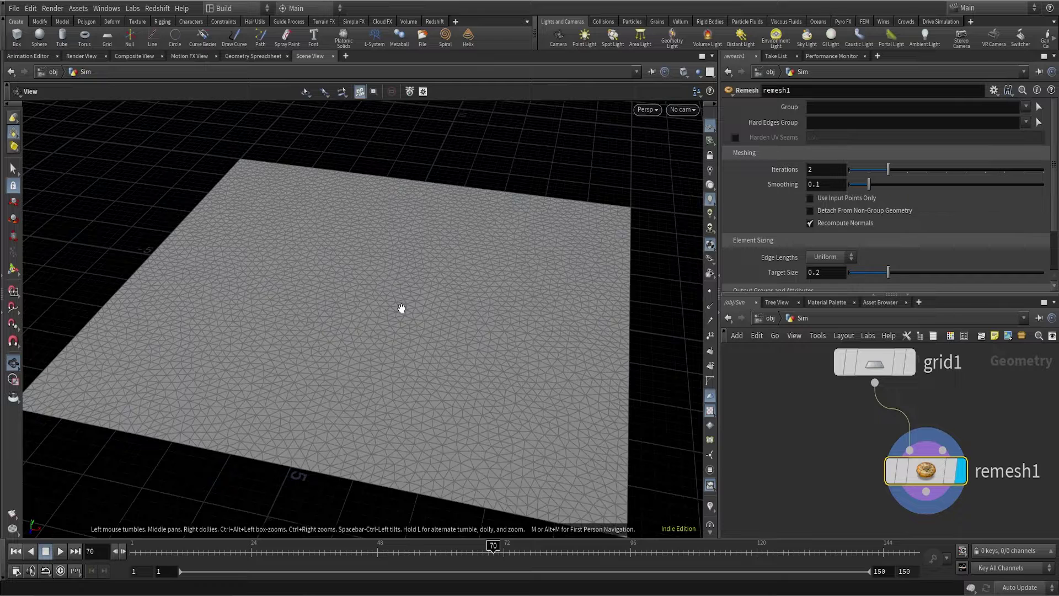
pyautogui.scroll(-2, 807, 281)
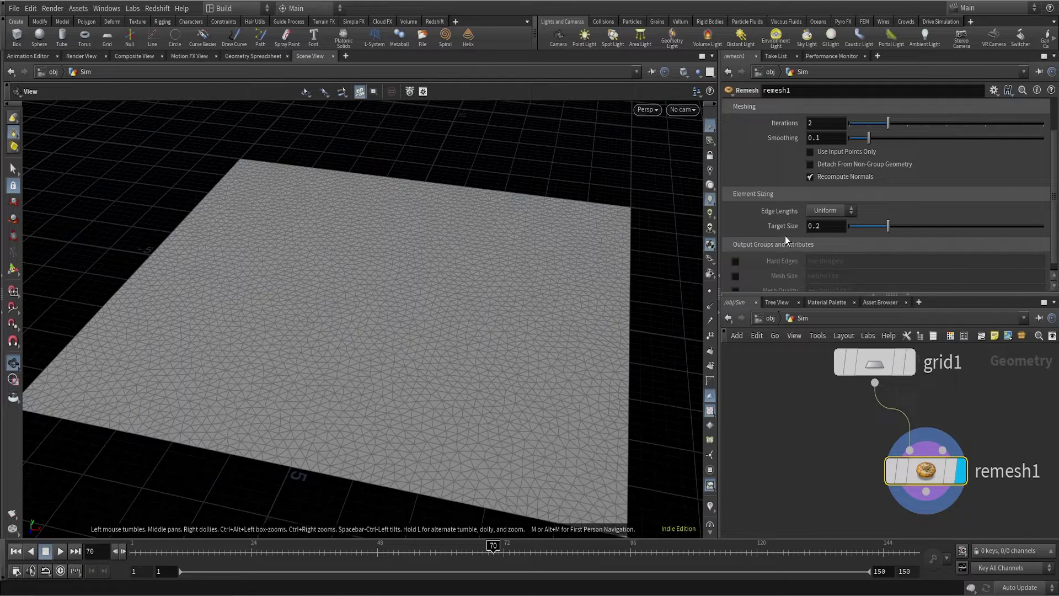
# Set remesh1's Target Size to 0.05.
pyautogui.doubleClick(833, 226)
pyautogui.write('0.02')
pyautogui.press('BackSpace')
pyautogui.write('5')
pyautogui.click(803, 386)
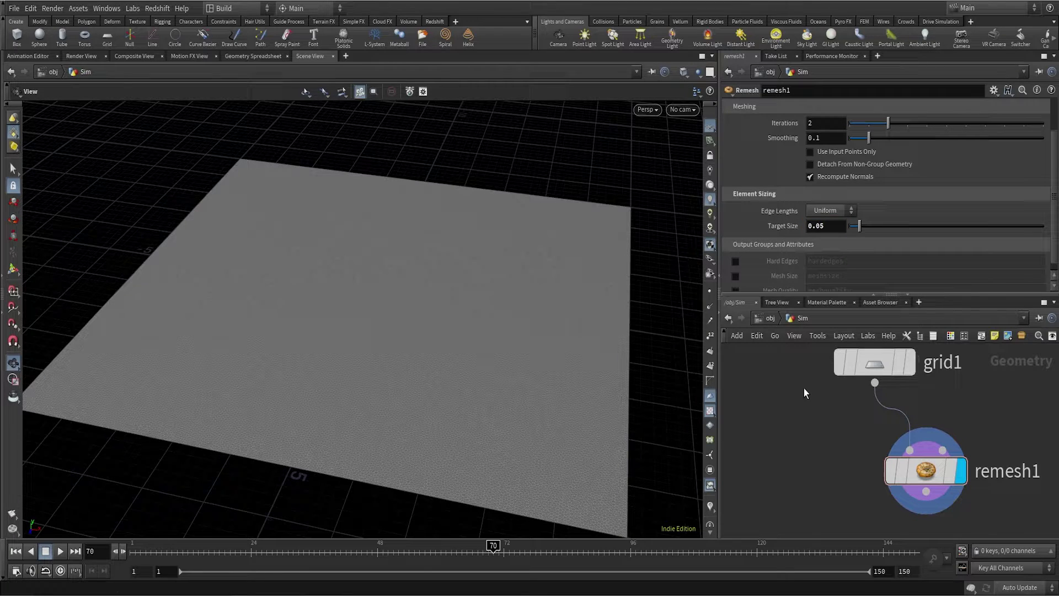
# Inspect the dense mesh and confirm 50,148 points in remesh1's info window.
pyautogui.click(711, 291)
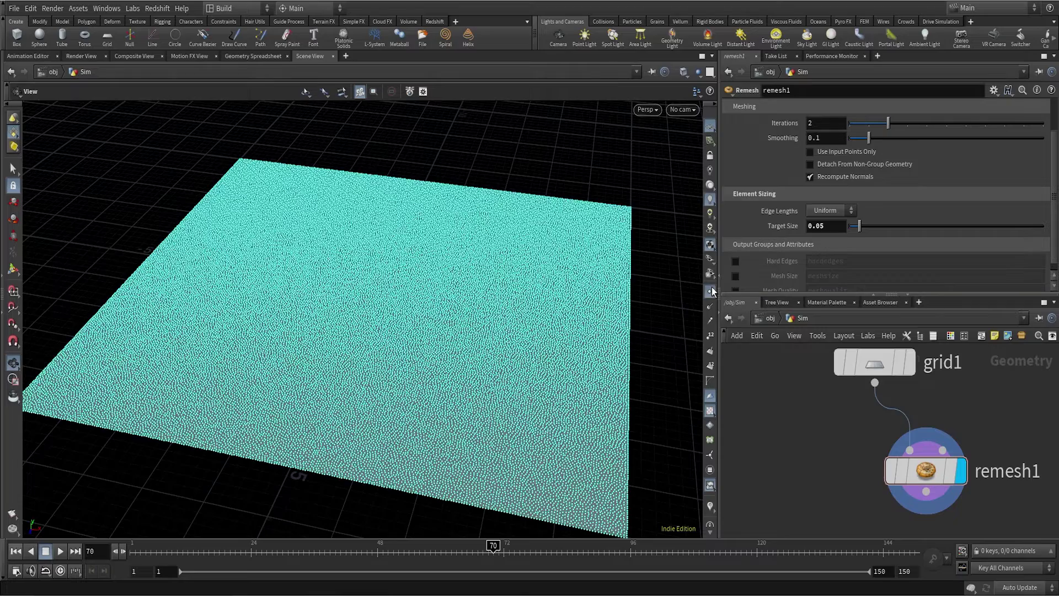
pyautogui.click(711, 291)
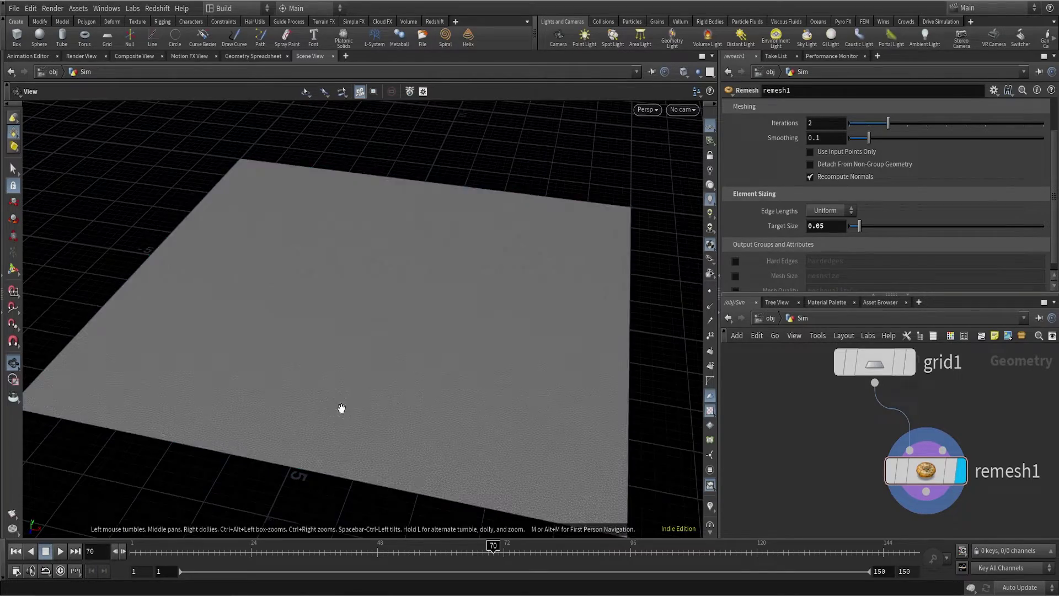
pyautogui.scroll(5, 343, 409)
pyautogui.moveTo(611, 226); pyautogui.dragTo(421, 372)
pyautogui.press('h')
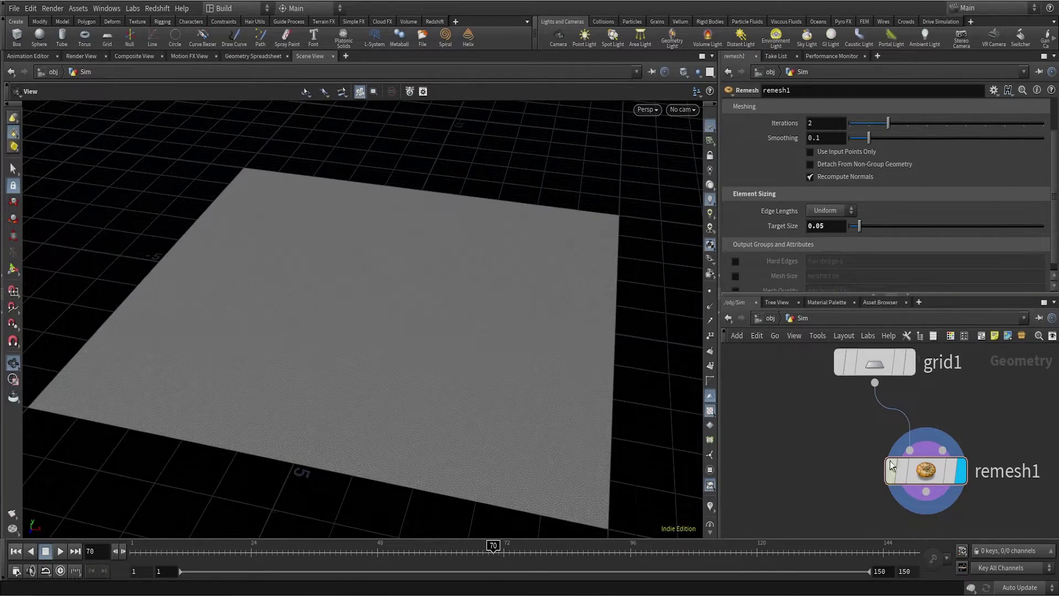
pyautogui.click(864, 472)
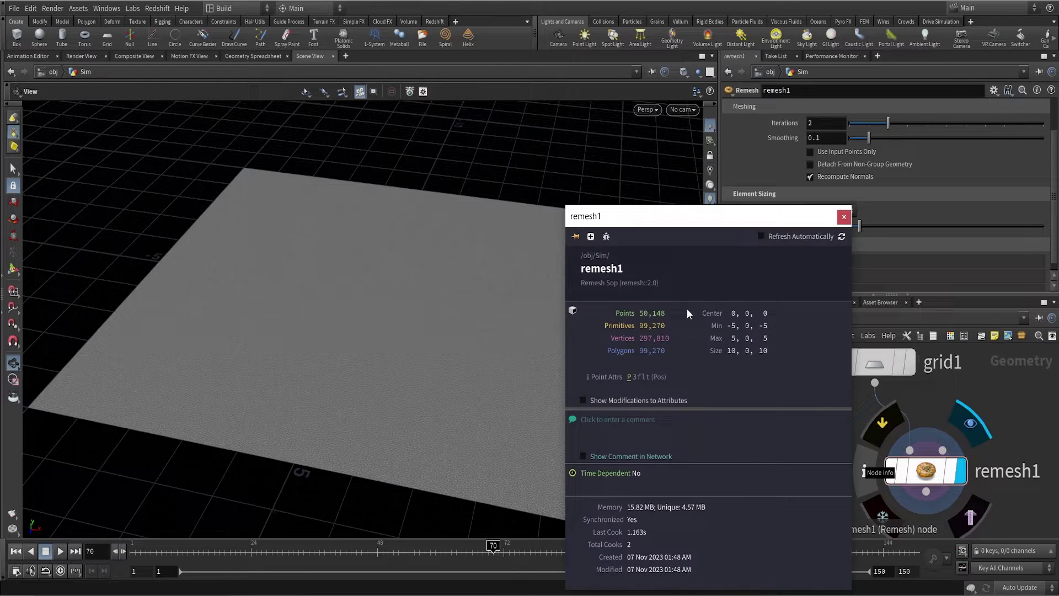
pyautogui.click(844, 217)
pyautogui.scroll(-2, 815, 421)
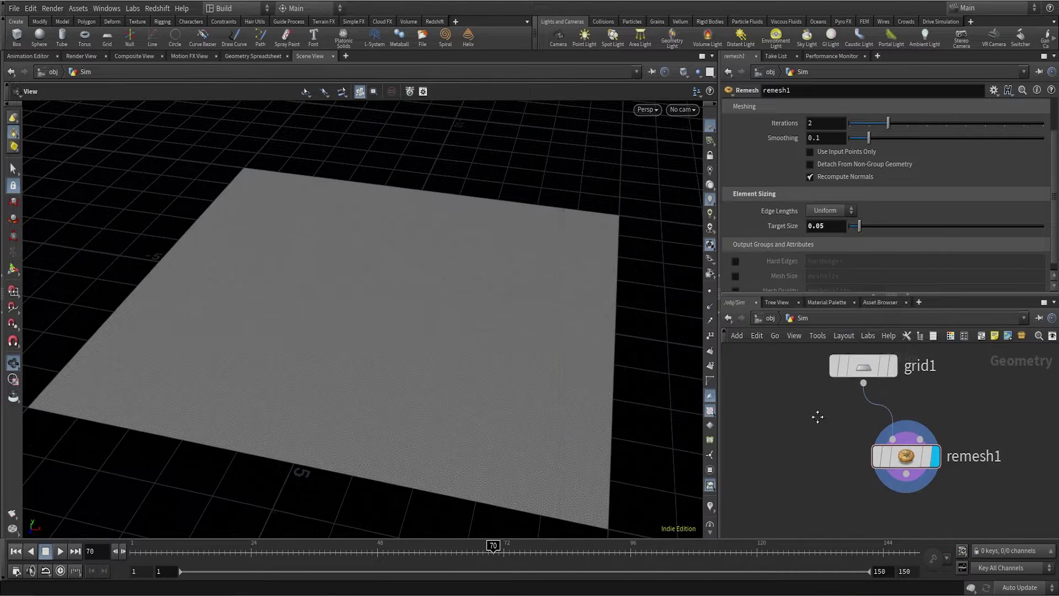
# Add a UV Project node below remesh1 and display its result.
pyautogui.press('Tab')
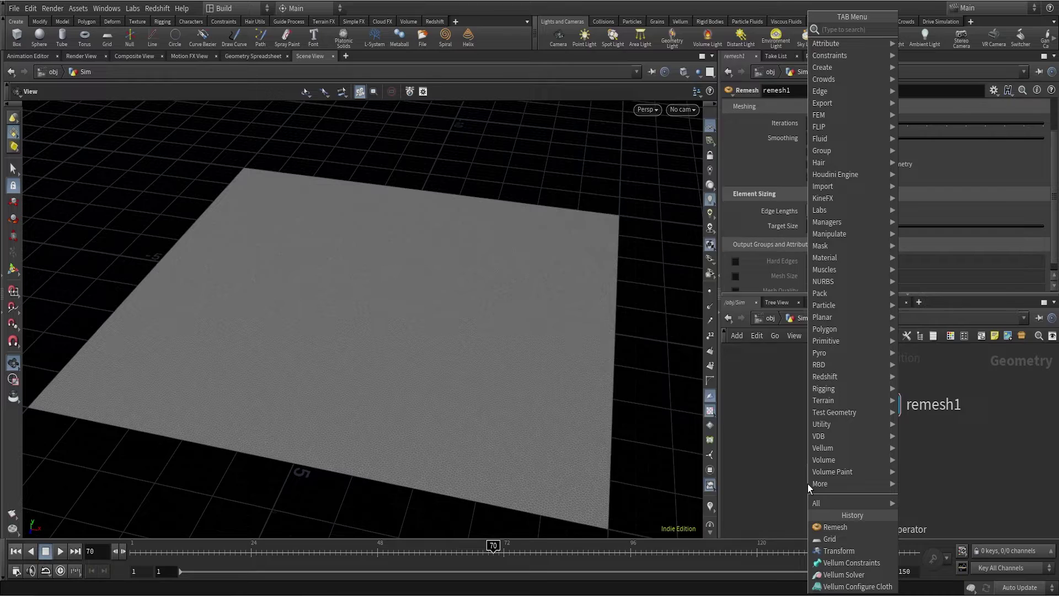
pyautogui.write('uvpro')
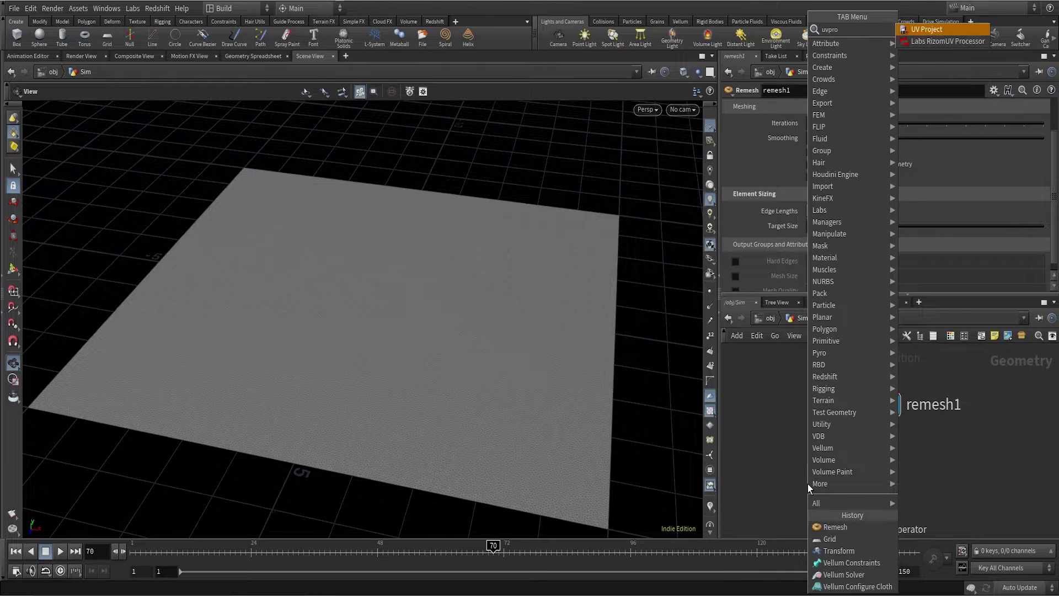
pyautogui.press('Return')
pyautogui.click(847, 503)
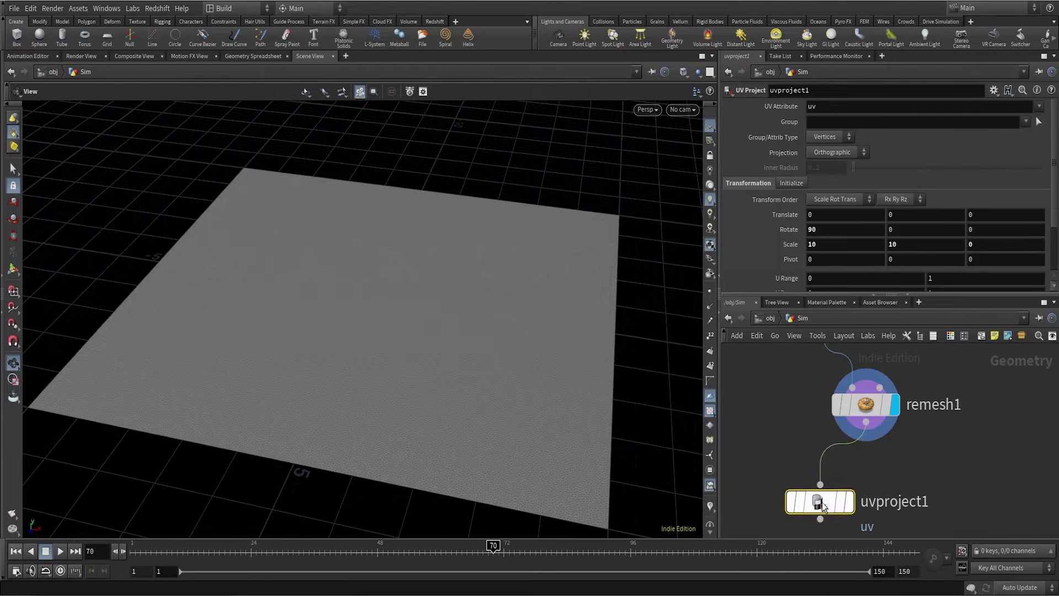
pyautogui.click(852, 506)
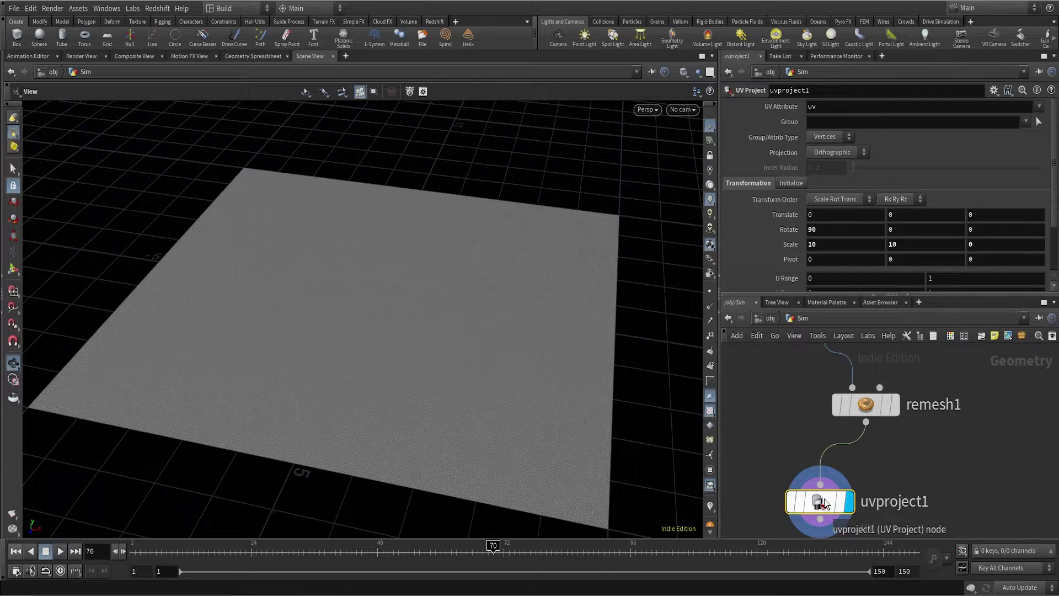
pyautogui.moveTo(825, 504); pyautogui.dragTo(822, 454, button='middle')
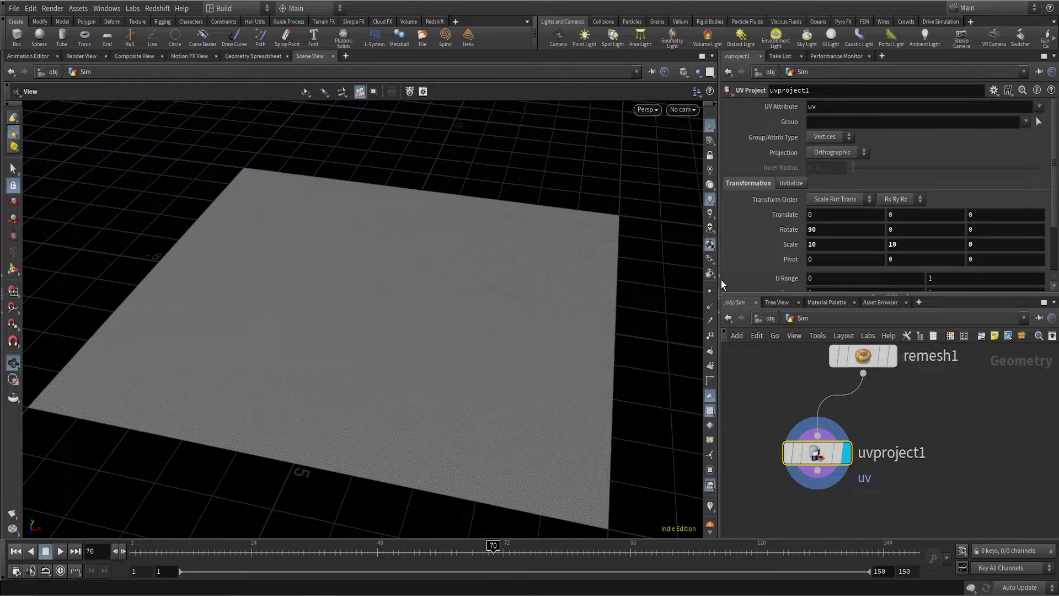
# Show the checker UV texture and set uvproject1's Rotate X to -90.
pyautogui.click(712, 245)
pyautogui.click(723, 263)
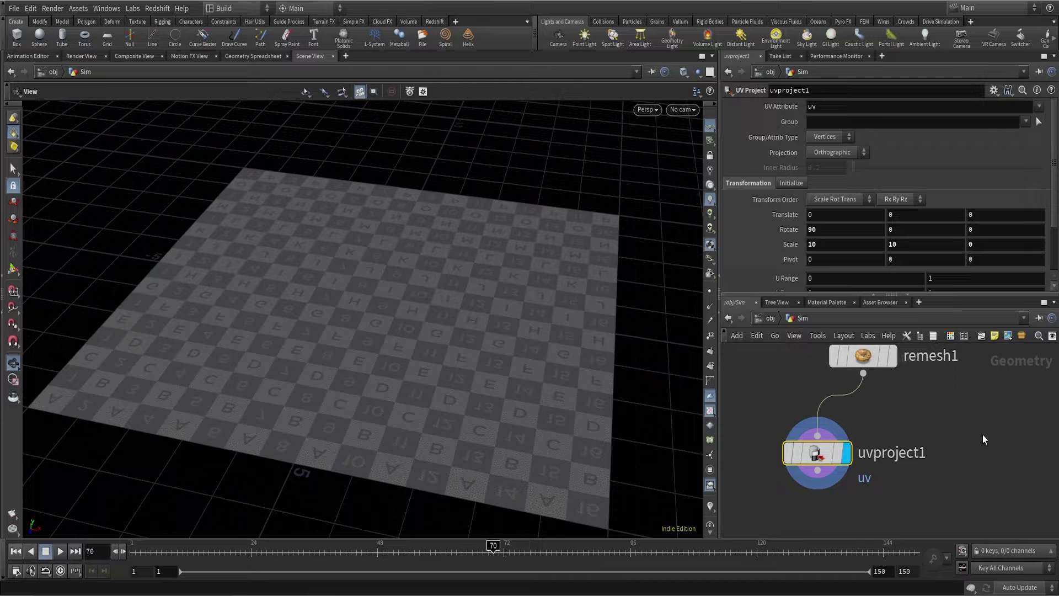
pyautogui.click(809, 232)
pyautogui.write('-')
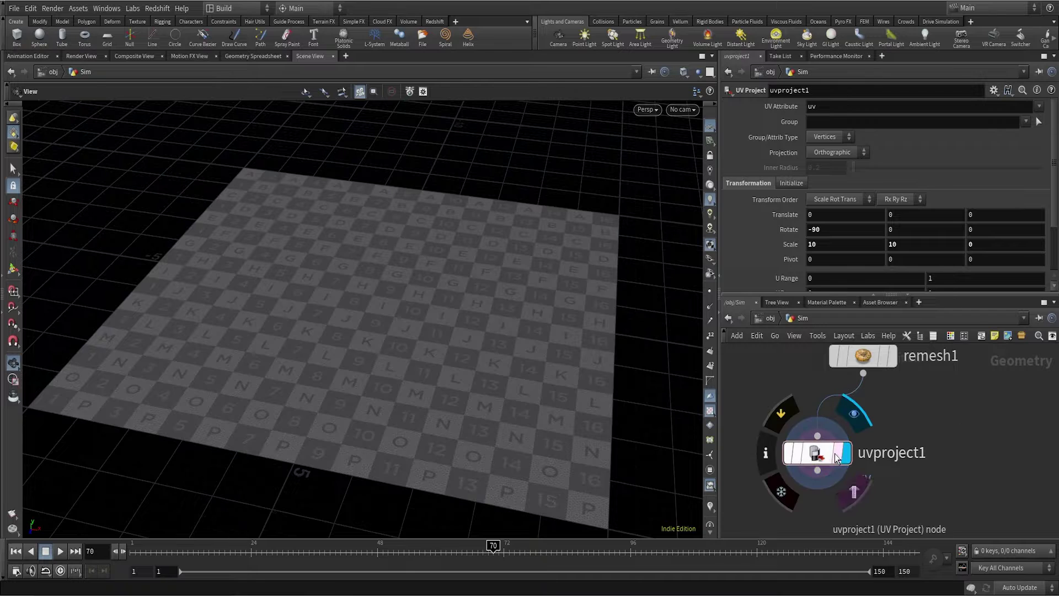
pyautogui.write('l')
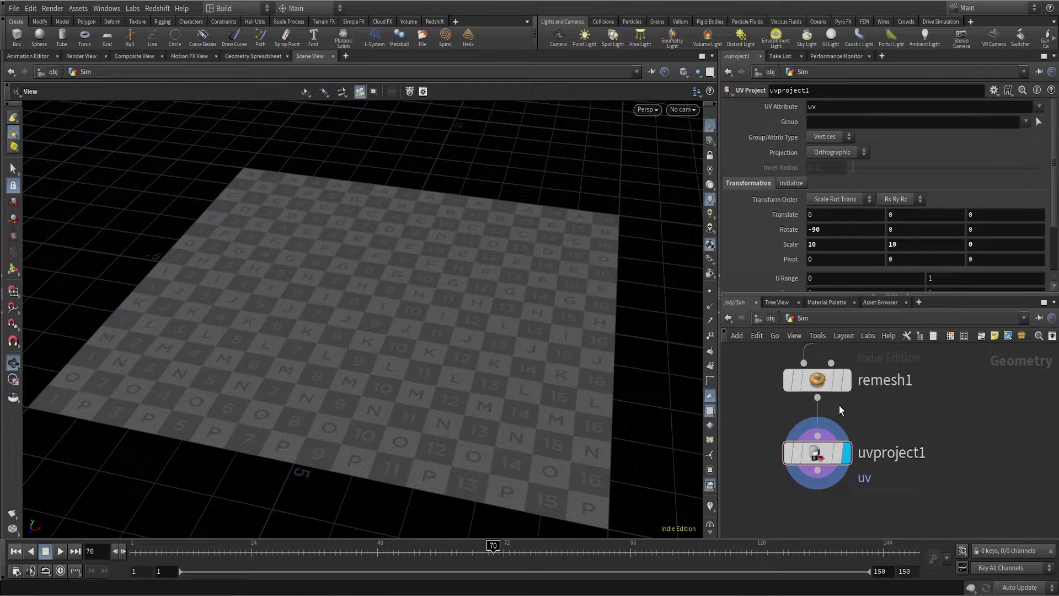
pyautogui.scroll(5, 393, 391)
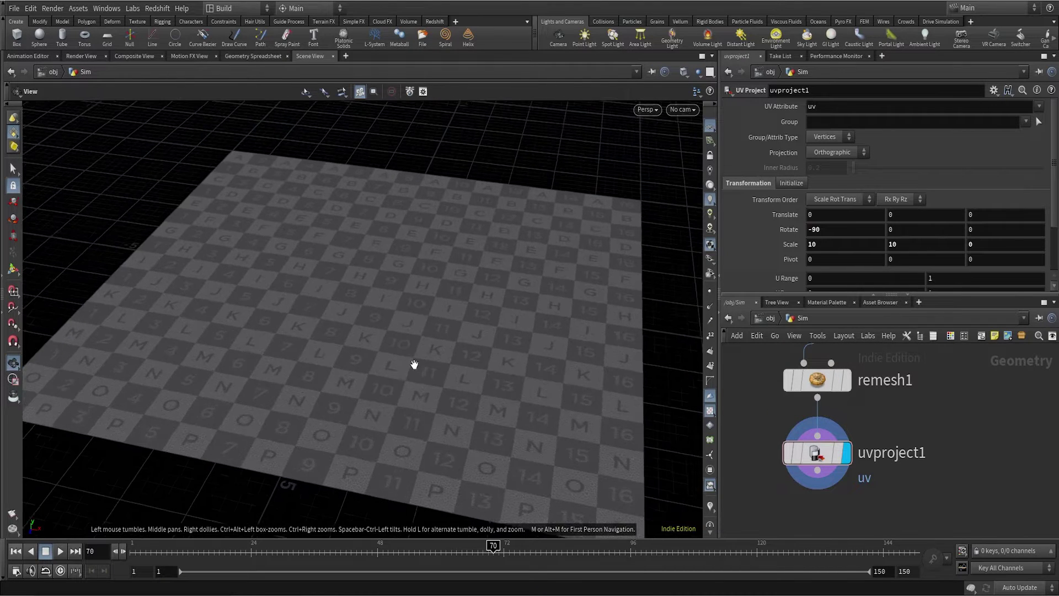
pyautogui.scroll(-3, 421, 397)
pyautogui.scroll(-2, 944, 439)
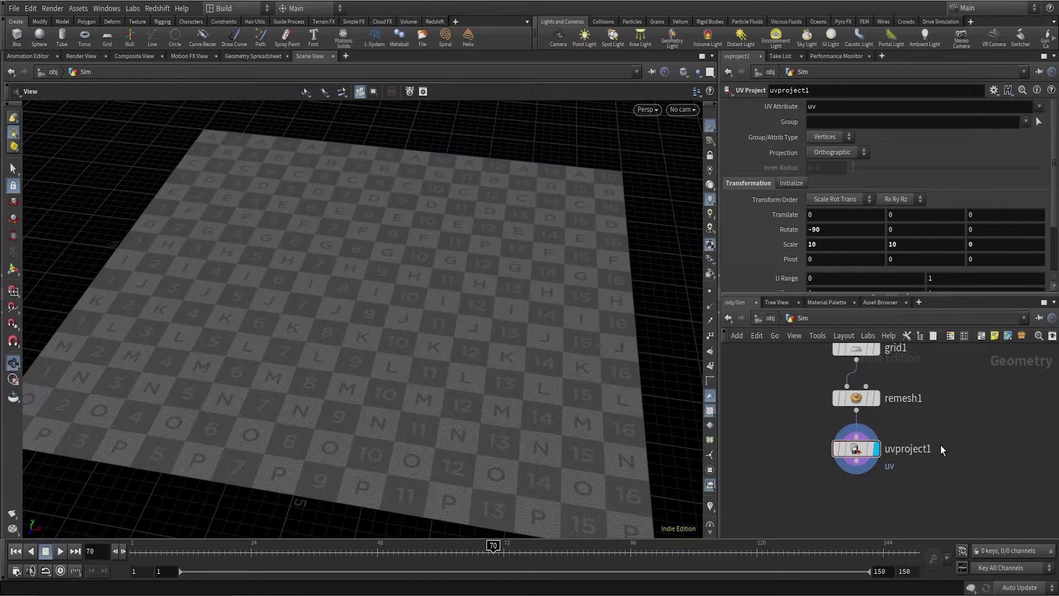
pyautogui.moveTo(959, 488); pyautogui.dragTo(912, 443, button='middle')
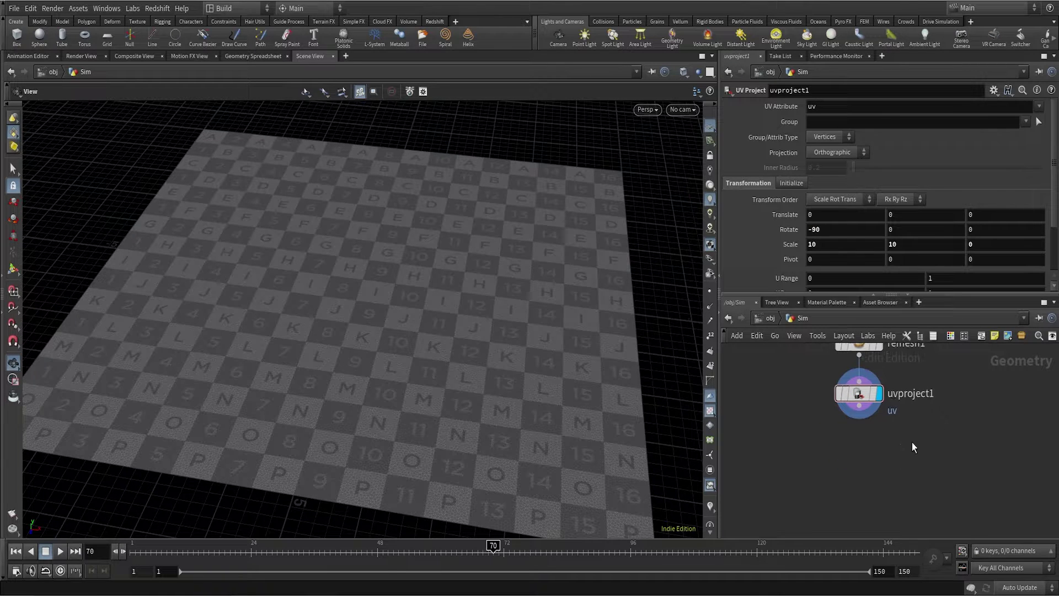
# Add a Group Create node after uvproject1, named borderpin, with Group Type Points.
pyautogui.click(859, 406)
pyautogui.click(883, 484)
pyautogui.write('group')
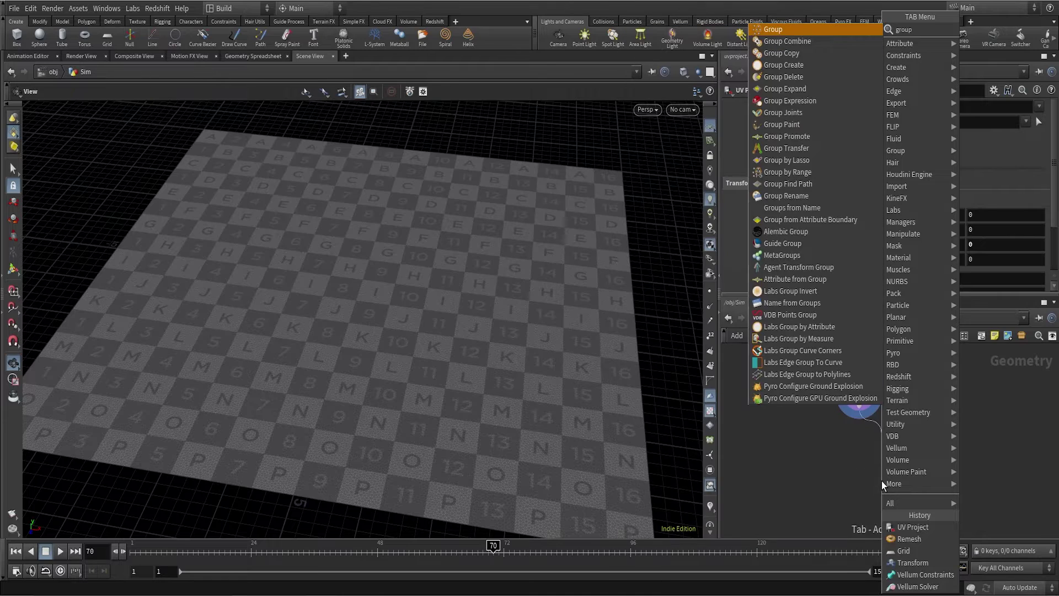
pyautogui.press('Return')
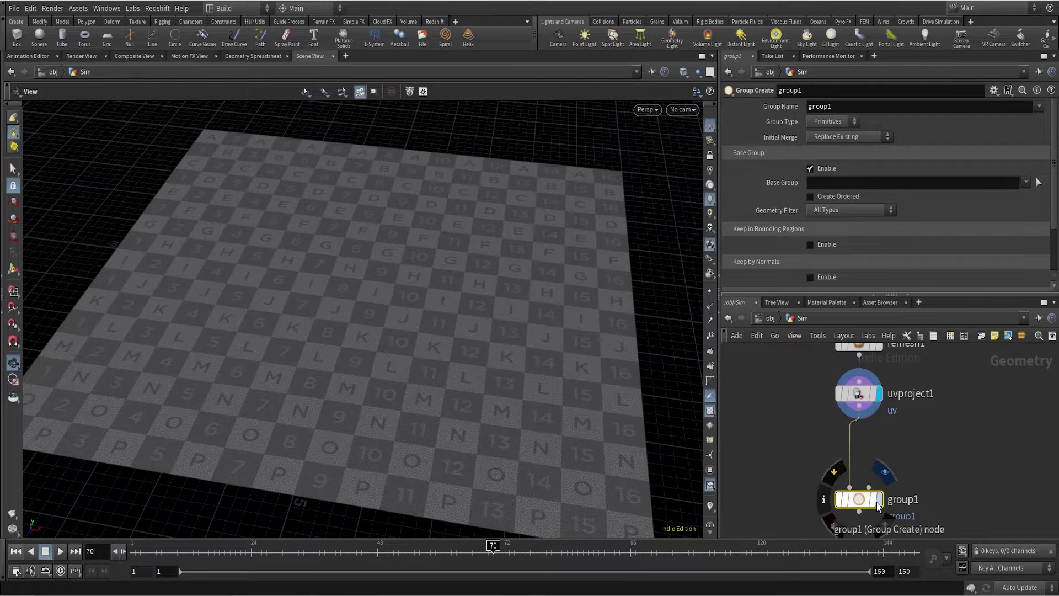
pyautogui.click(879, 499)
pyautogui.click(834, 107)
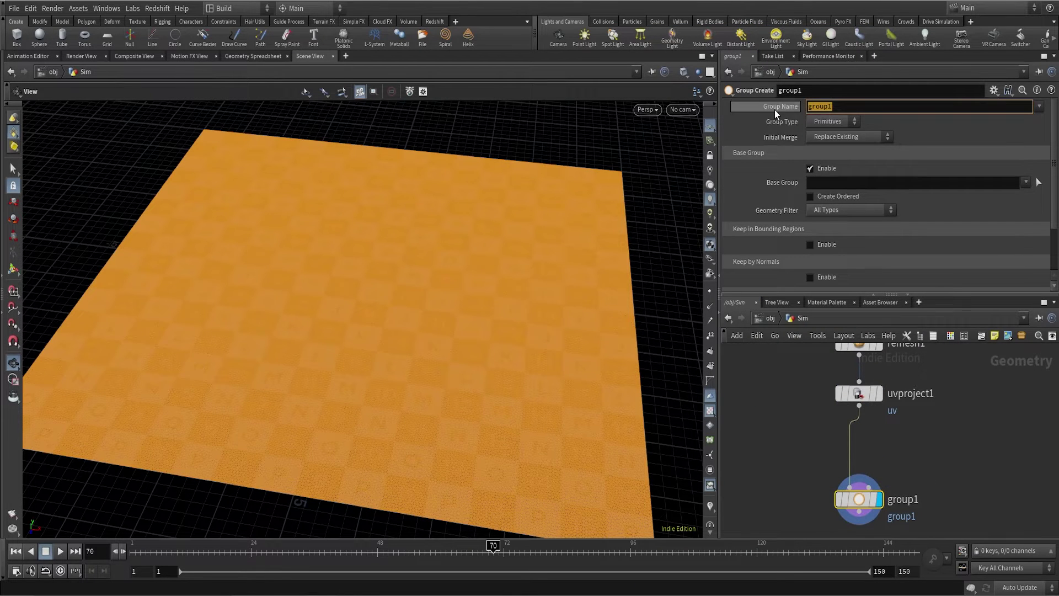
pyautogui.write('border')
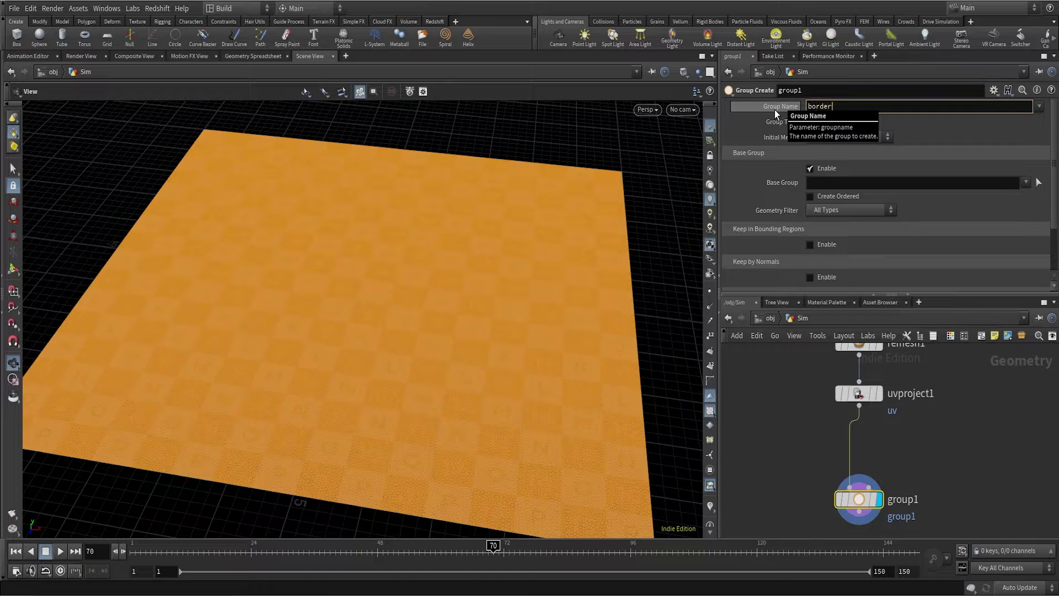
pyautogui.write('pin')
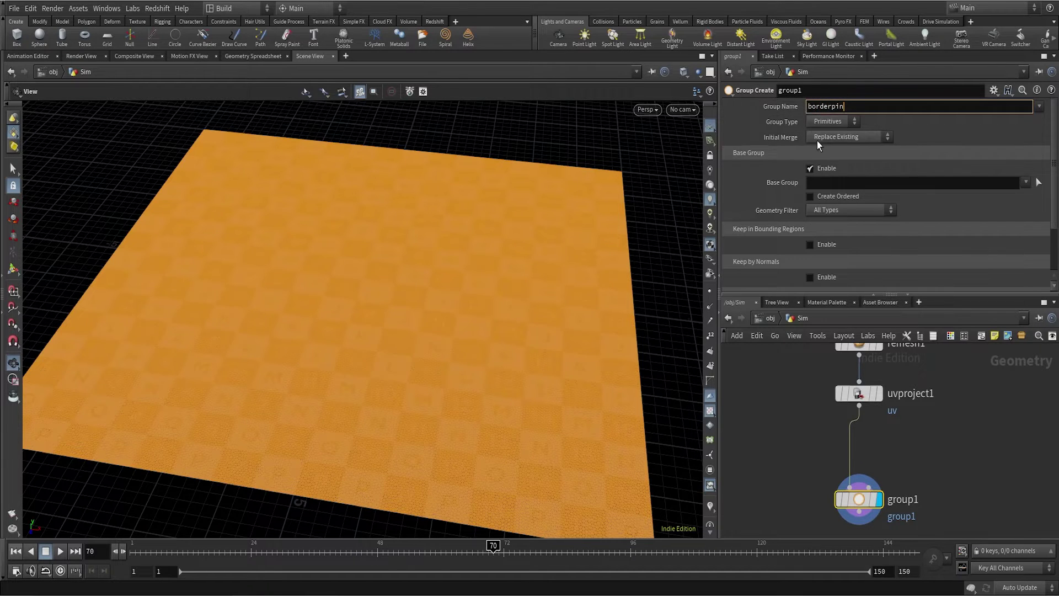
pyautogui.click(824, 121)
pyautogui.click(820, 145)
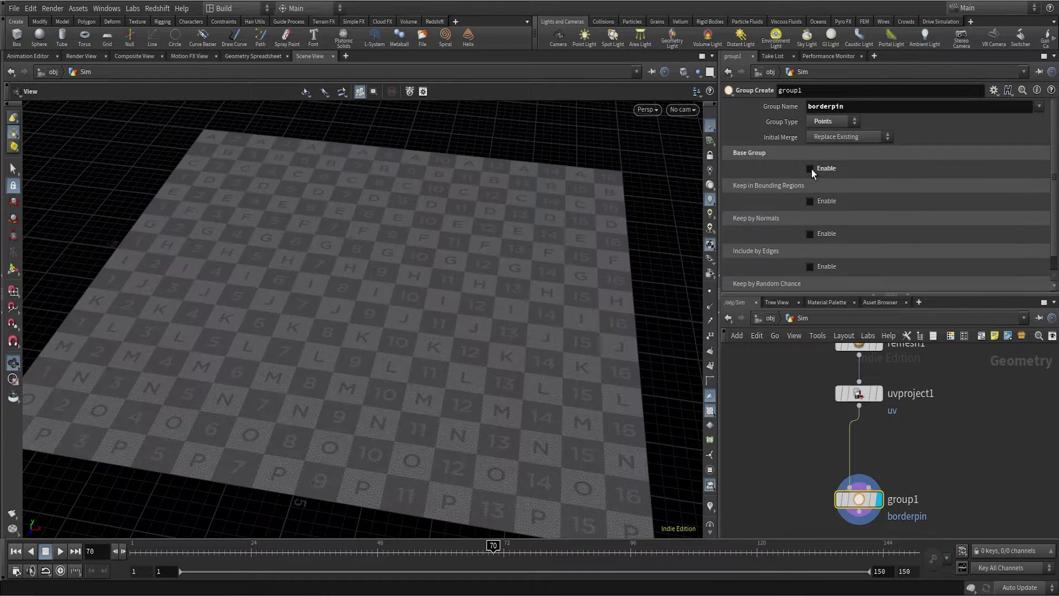
# Enable Include by Edges with Unshared Edges so the group captures the border points.
pyautogui.scroll(-1, 807, 232)
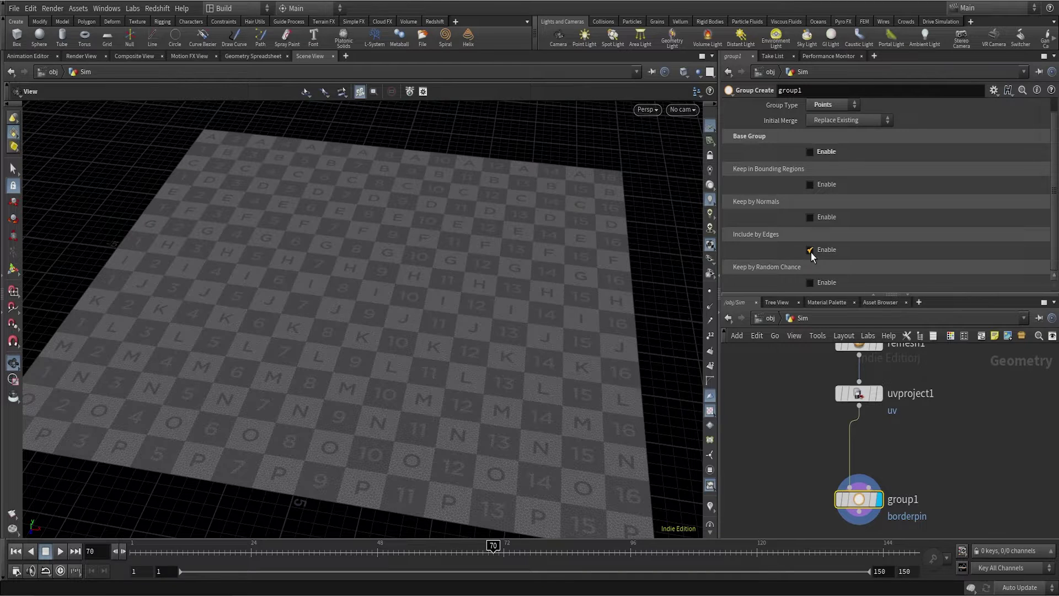
pyautogui.click(810, 250)
pyautogui.scroll(-3, 813, 253)
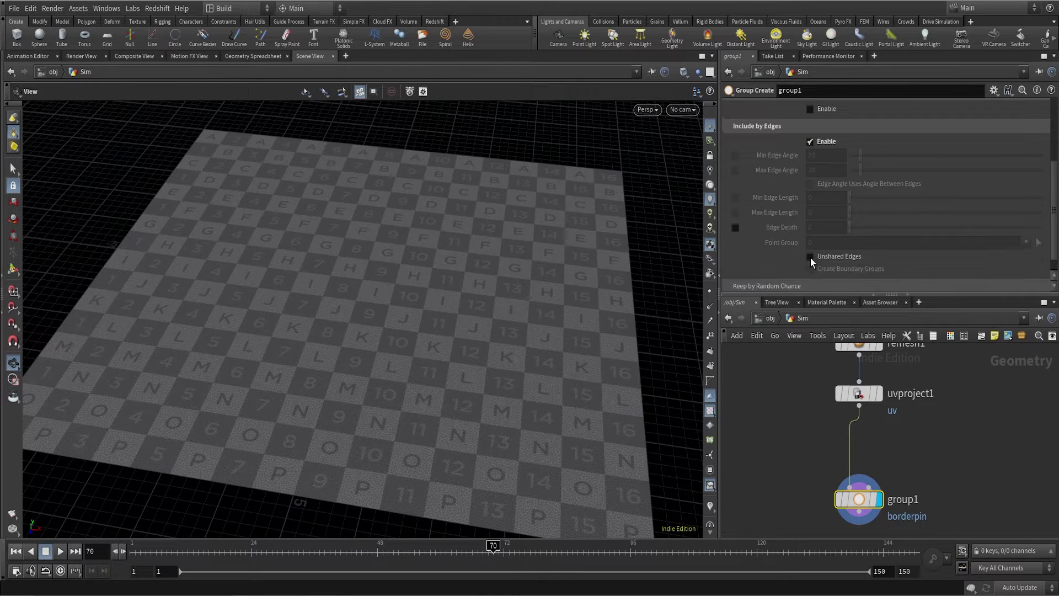
pyautogui.click(810, 256)
pyautogui.moveTo(589, 281); pyautogui.dragTo(561, 335, button='right')
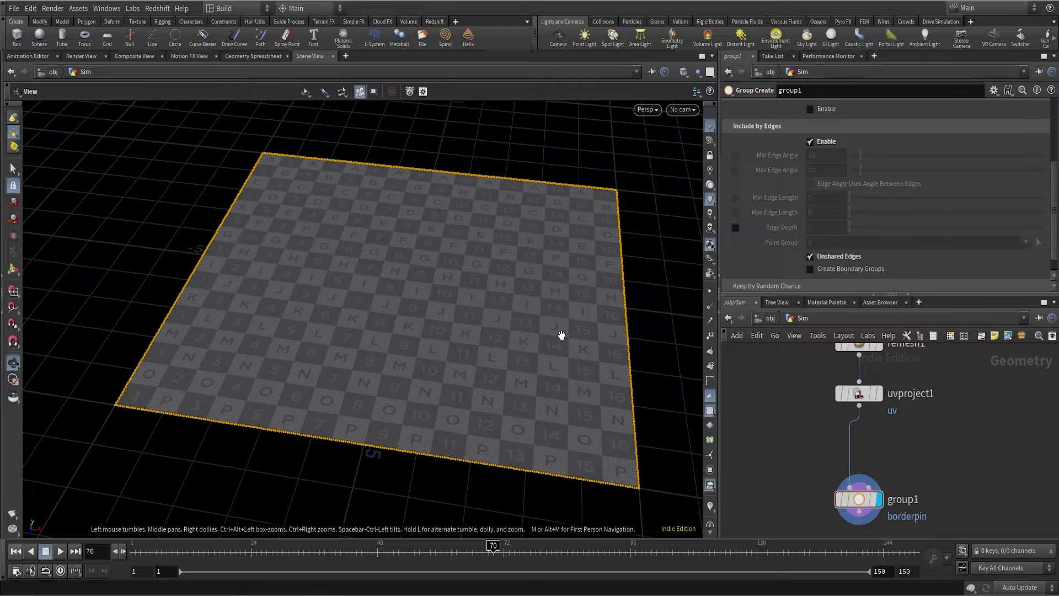
pyautogui.moveTo(561, 335); pyautogui.dragTo(541, 334, button='middle')
pyautogui.scroll(4, 863, 217)
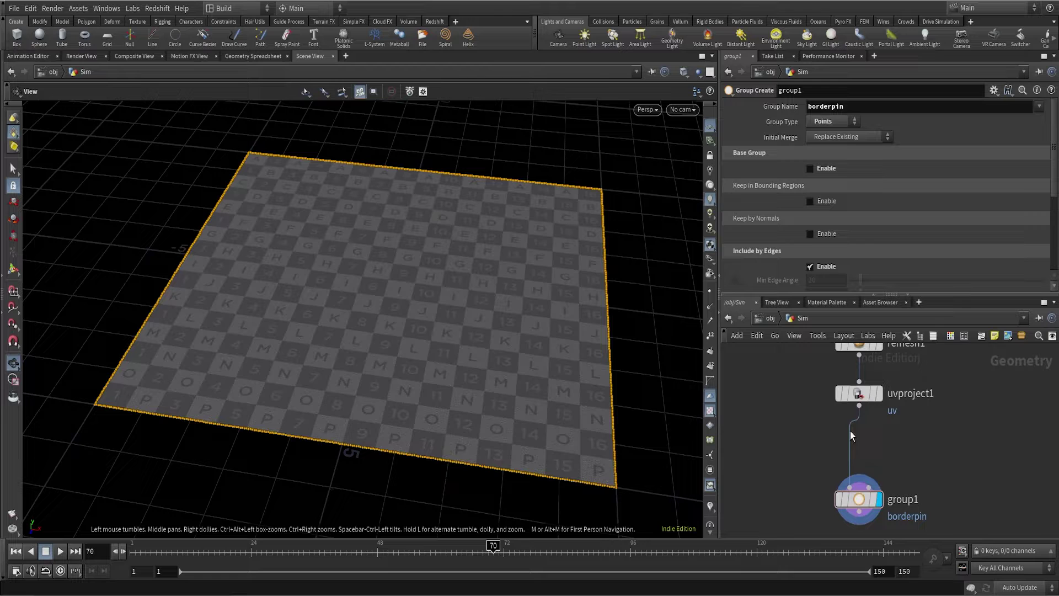
# Add a Vellum Configure Cloth node below group1 and display it.
pyautogui.press('f')
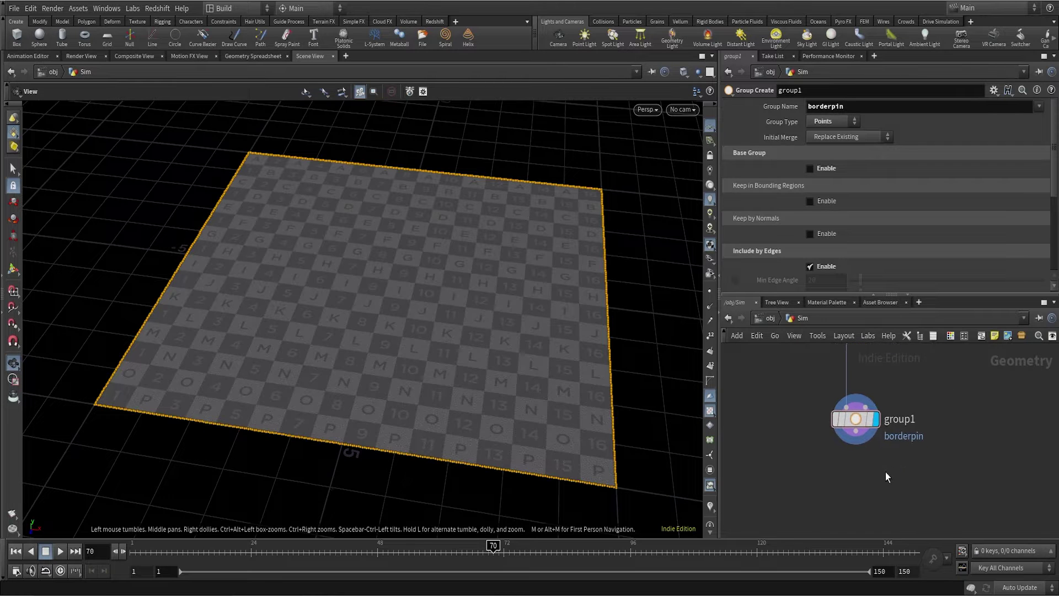
pyautogui.press('Tab')
pyautogui.write('ve')
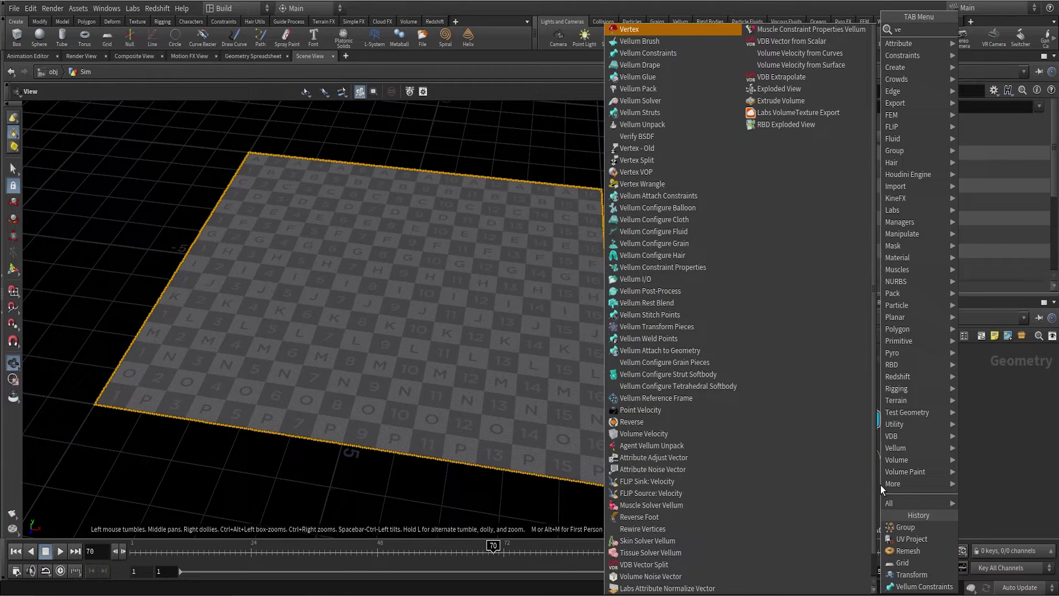
pyautogui.write('lcloth')
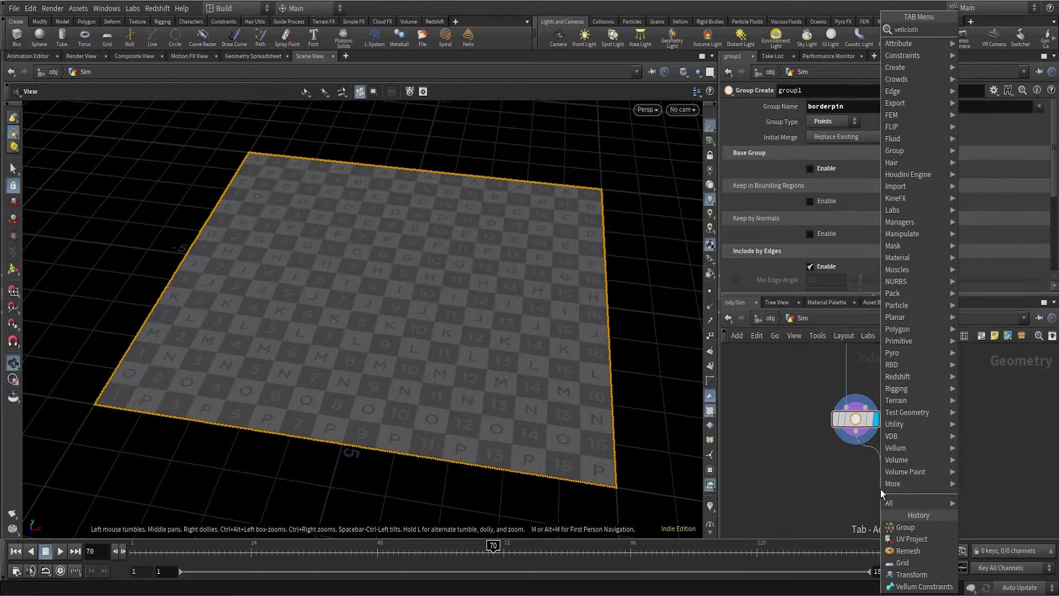
pyautogui.press('Return')
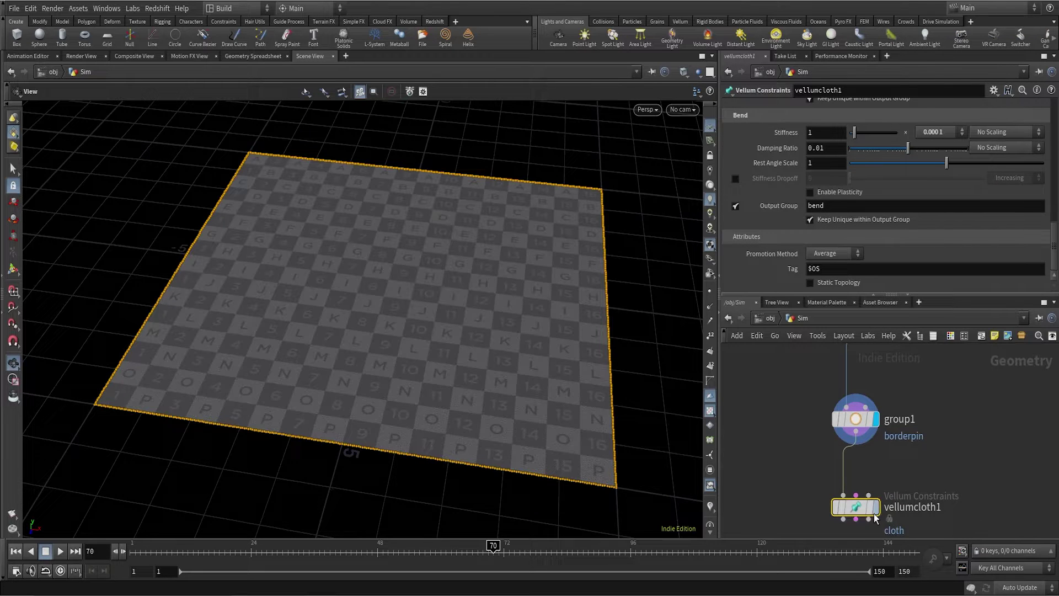
pyautogui.click(874, 511)
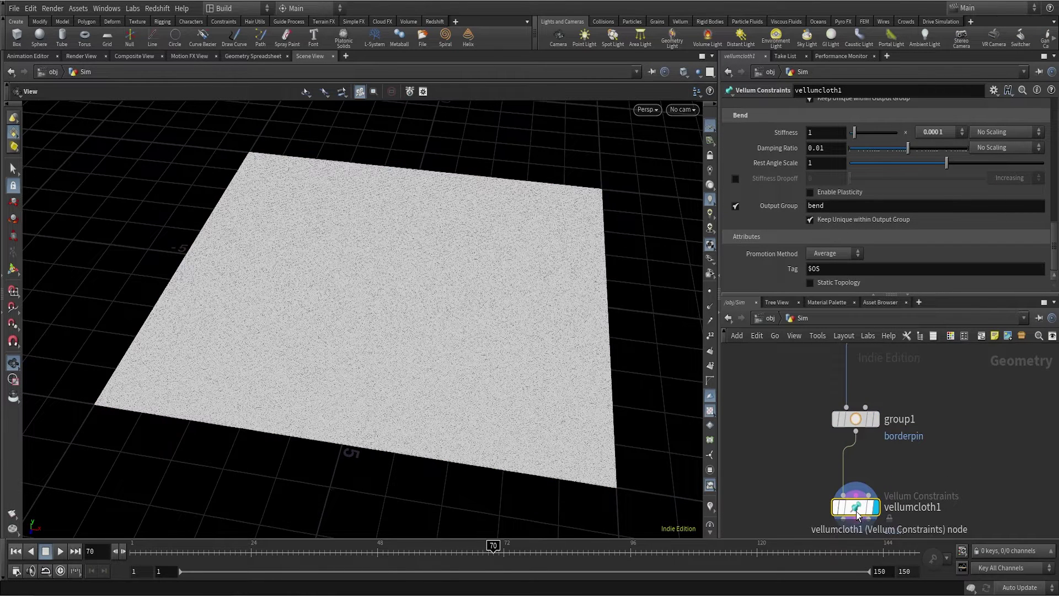
pyautogui.scroll(3, 876, 207)
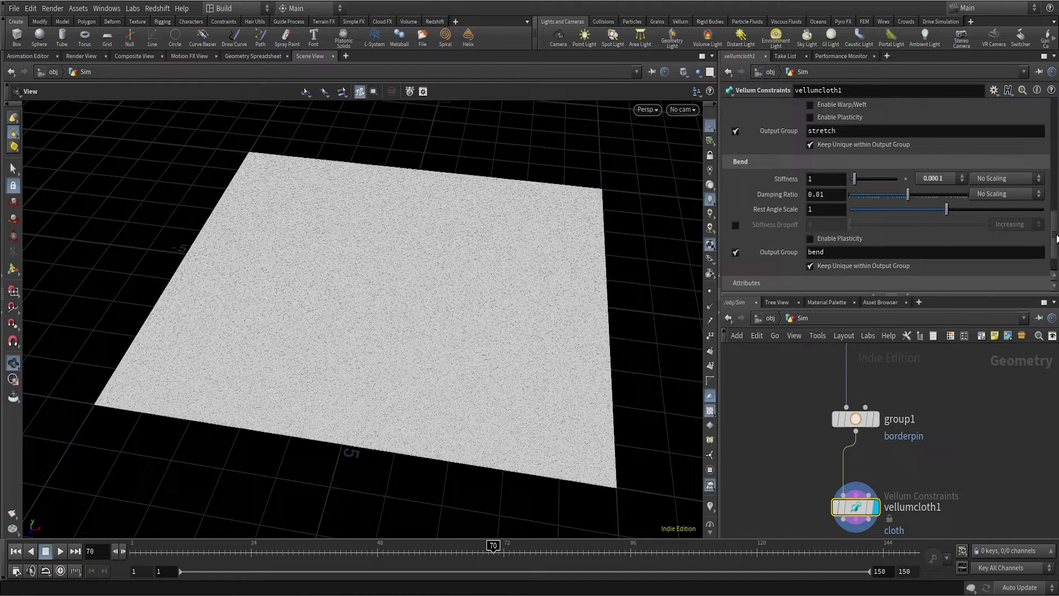
pyautogui.moveTo(1056, 238); pyautogui.dragTo(1056, 109)
pyautogui.scroll(-5, 872, 257)
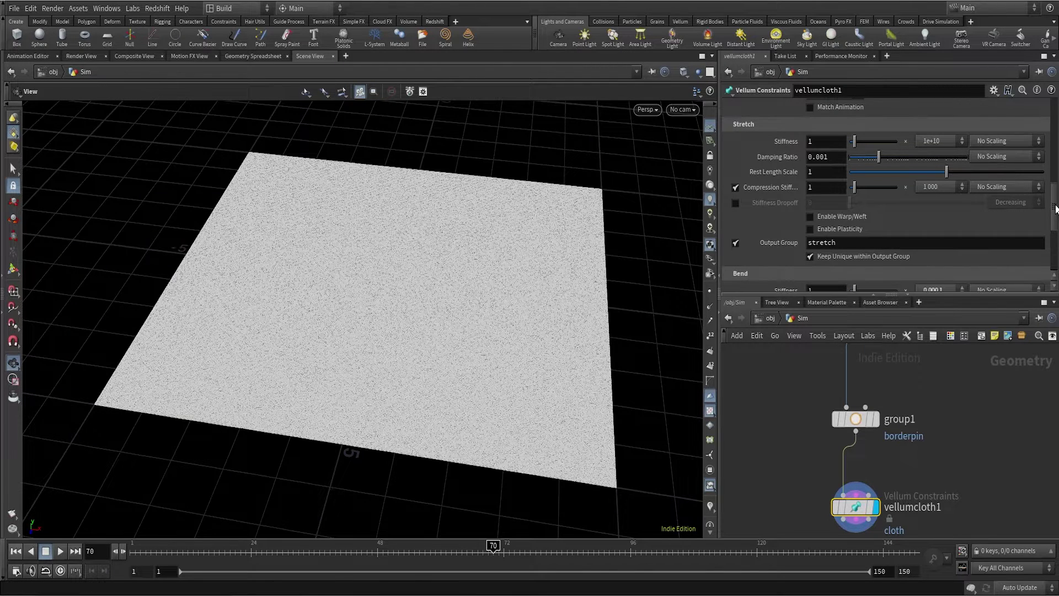
pyautogui.scroll(-5, 1026, 199)
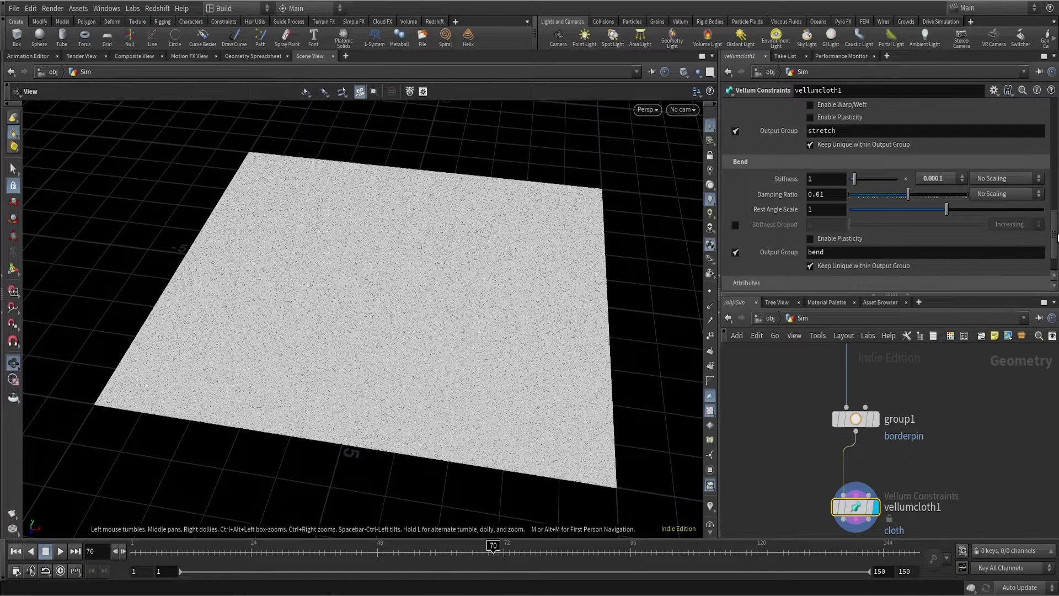
pyautogui.scroll(6, 1057, 236)
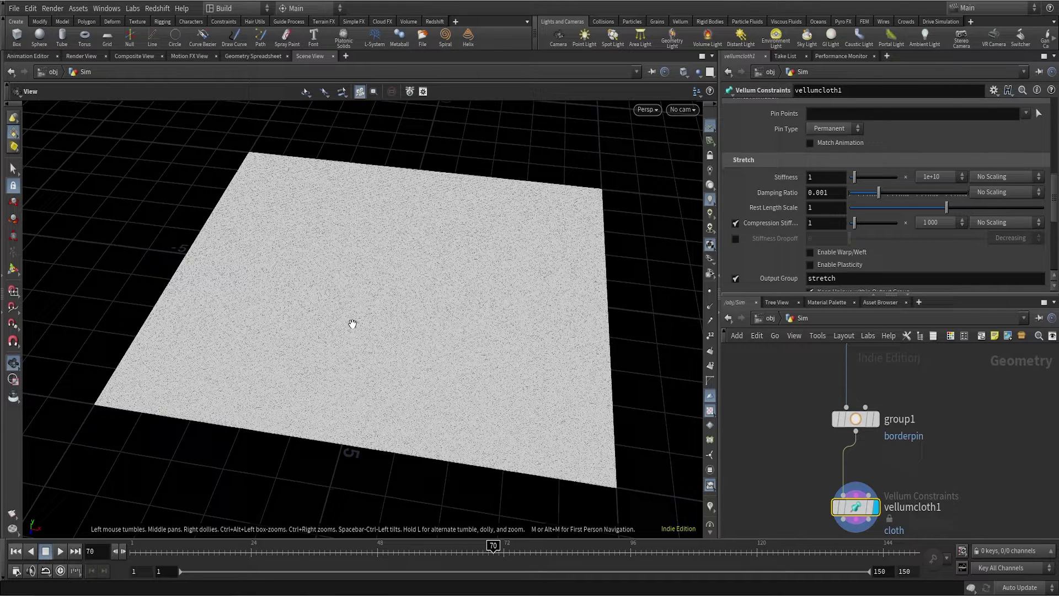
# Set stretch stiffness to 1,000,000 and Rest Length Scale to 1.3, then rewind to frame 1.
pyautogui.click(938, 176)
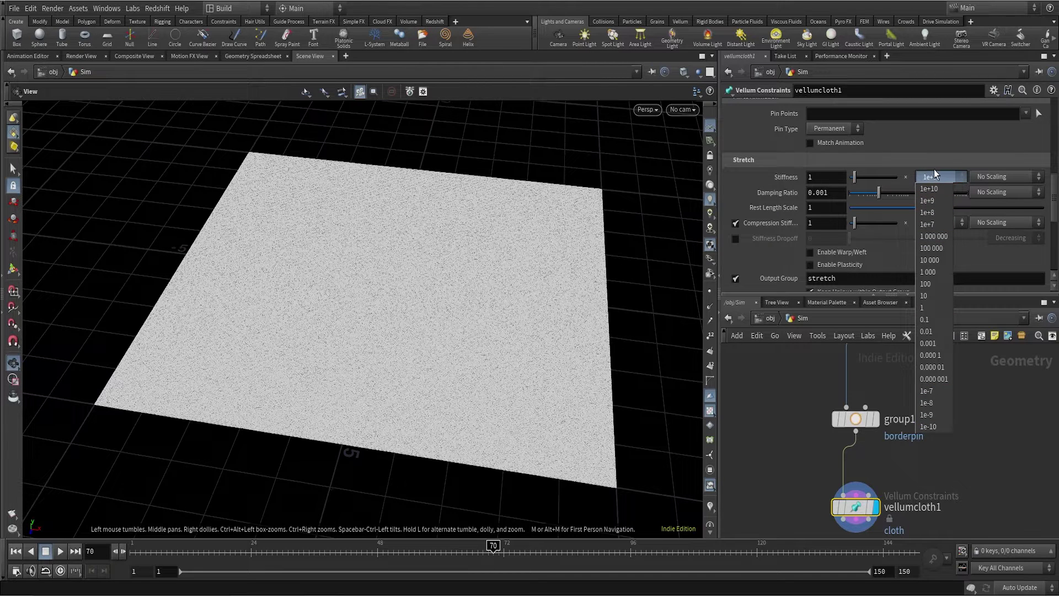
pyautogui.click(937, 239)
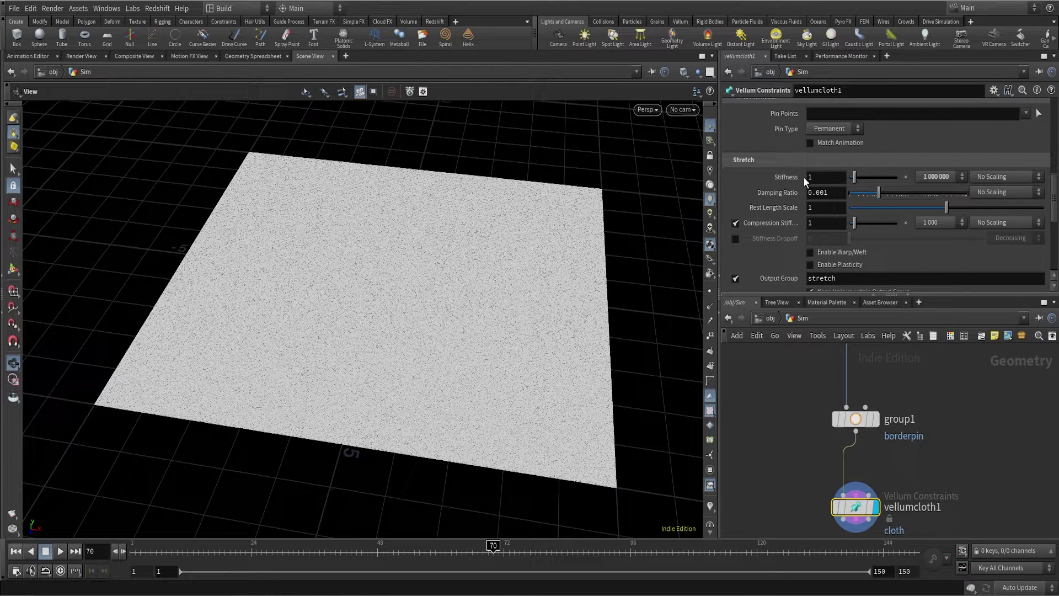
pyautogui.click(830, 209)
pyautogui.write('.3')
pyautogui.click(792, 425)
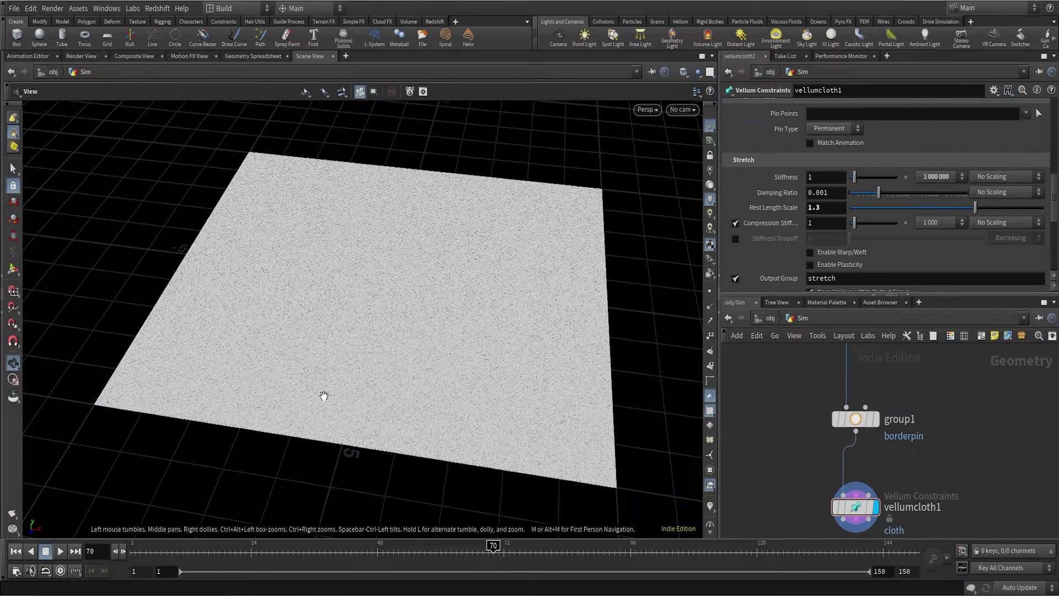
pyautogui.click(16, 551)
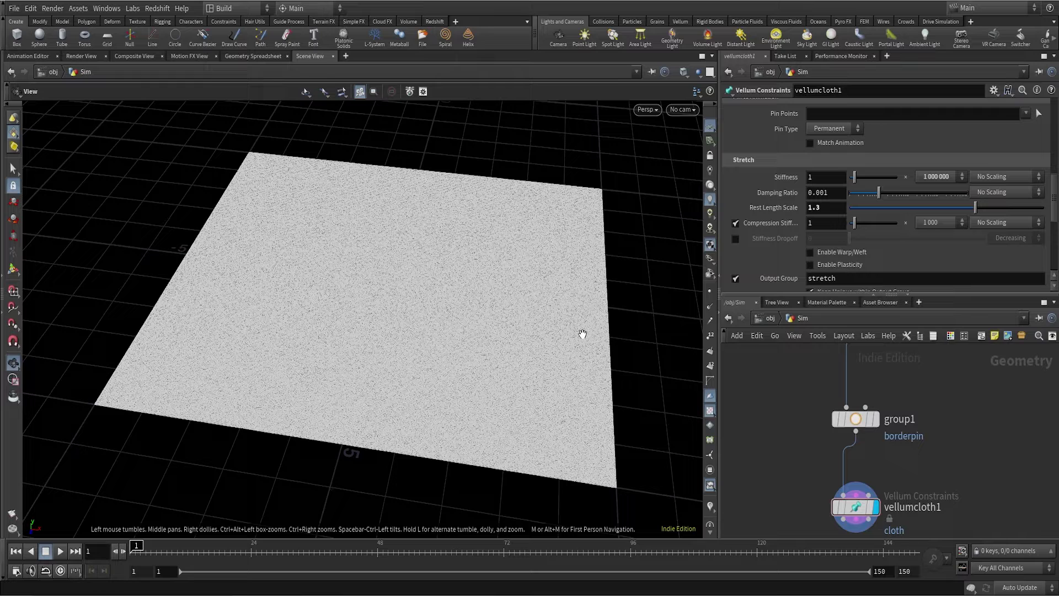
pyautogui.scroll(-1, 955, 438)
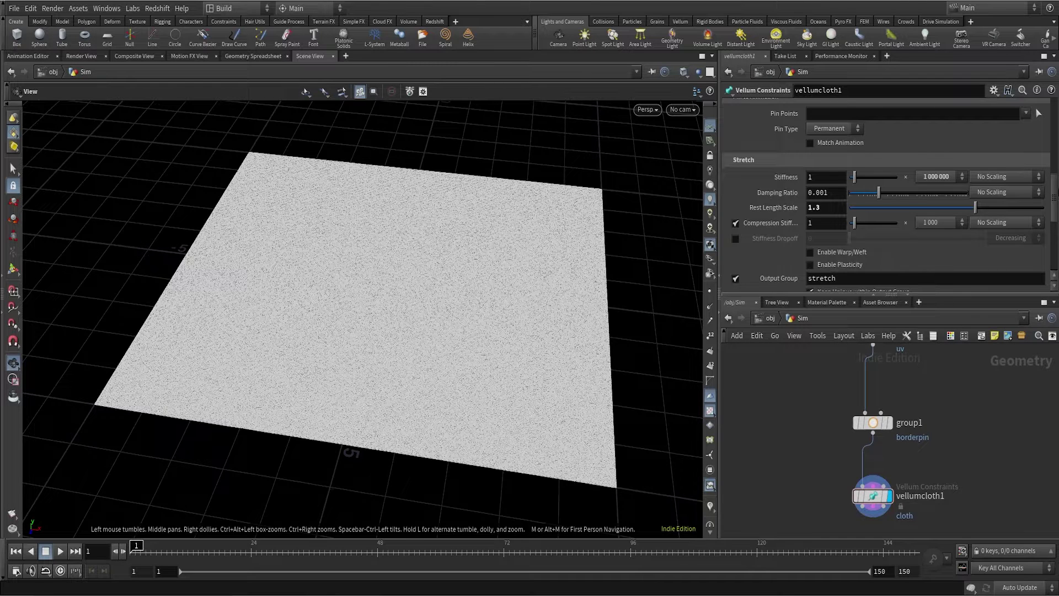
pyautogui.moveTo(1051, 195); pyautogui.dragTo(1051, 239)
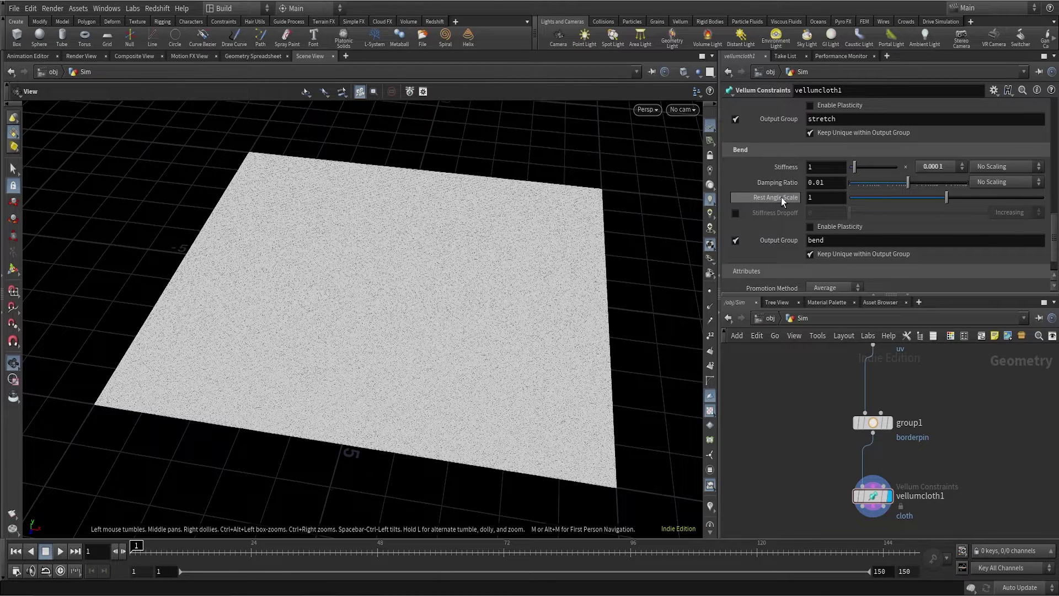
pyautogui.moveTo(782, 198)
pyautogui.click(934, 167)
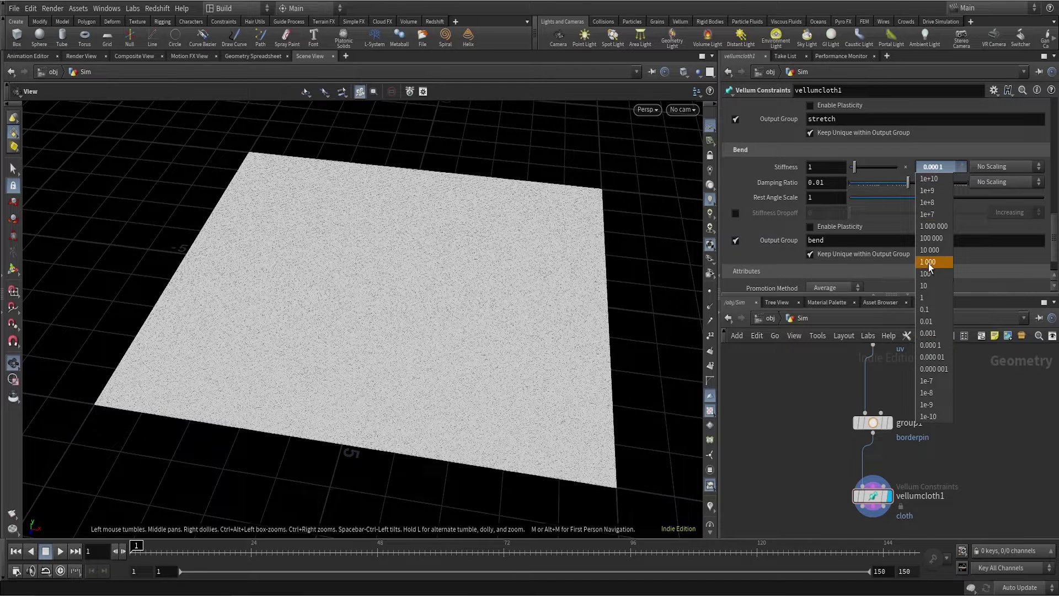
pyautogui.click(934, 346)
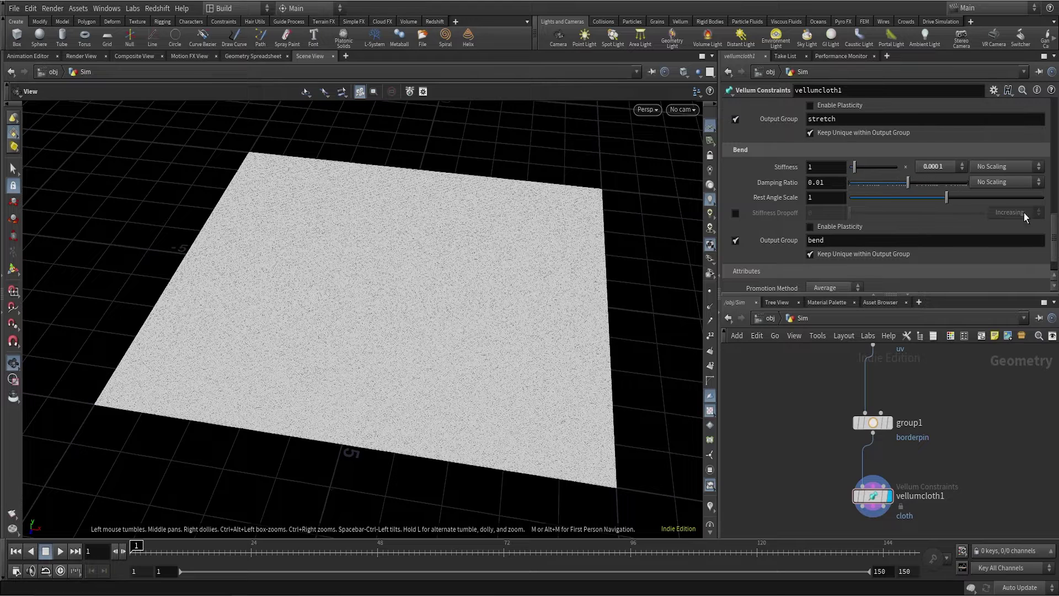
pyautogui.scroll(4, 1053, 245)
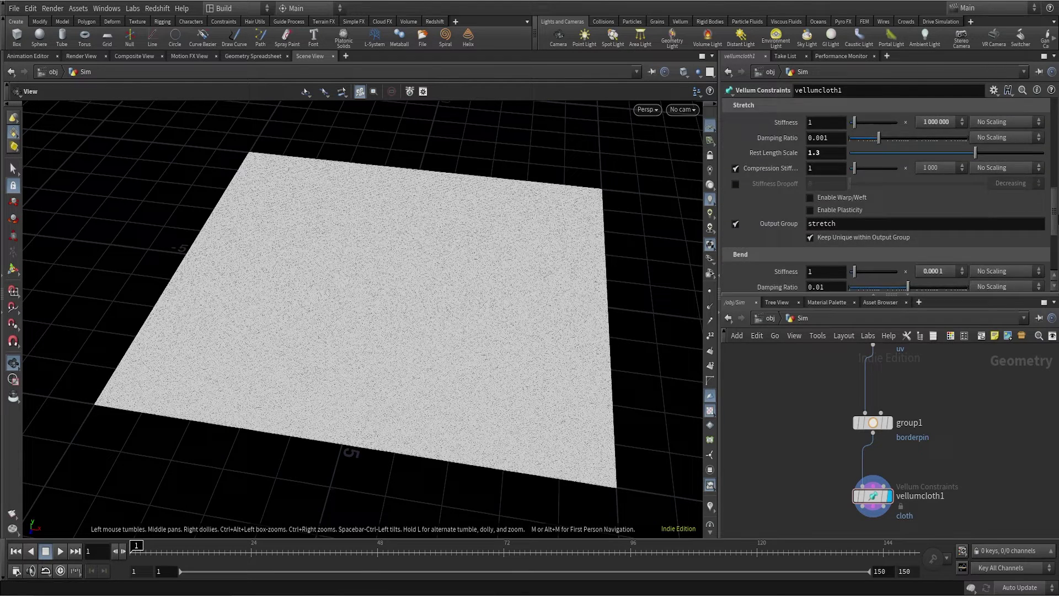
pyautogui.scroll(3, 893, 249)
pyautogui.scroll(-2, 893, 250)
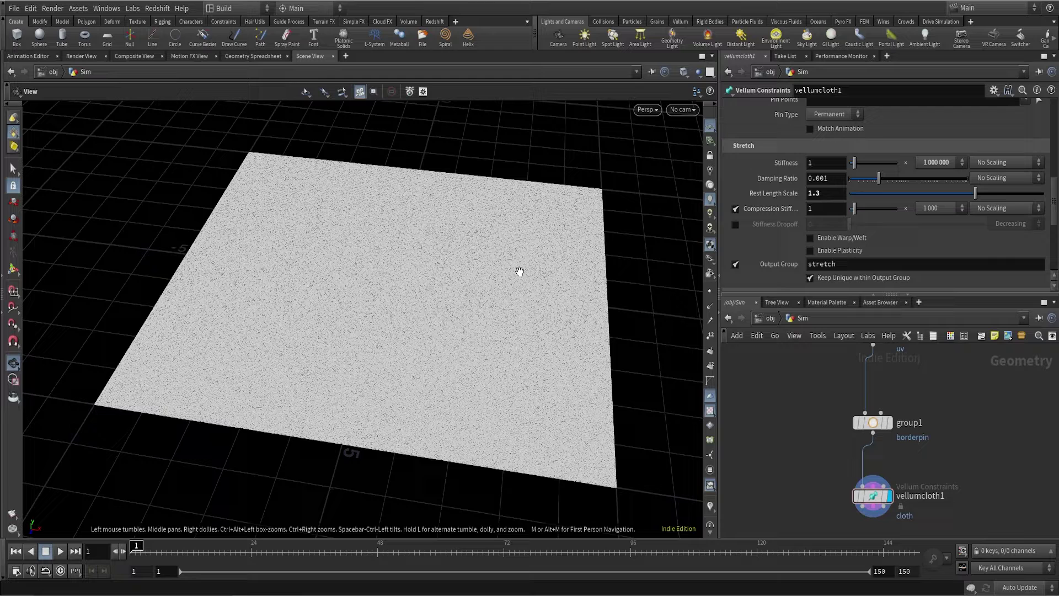
pyautogui.scroll(-3, 1054, 202)
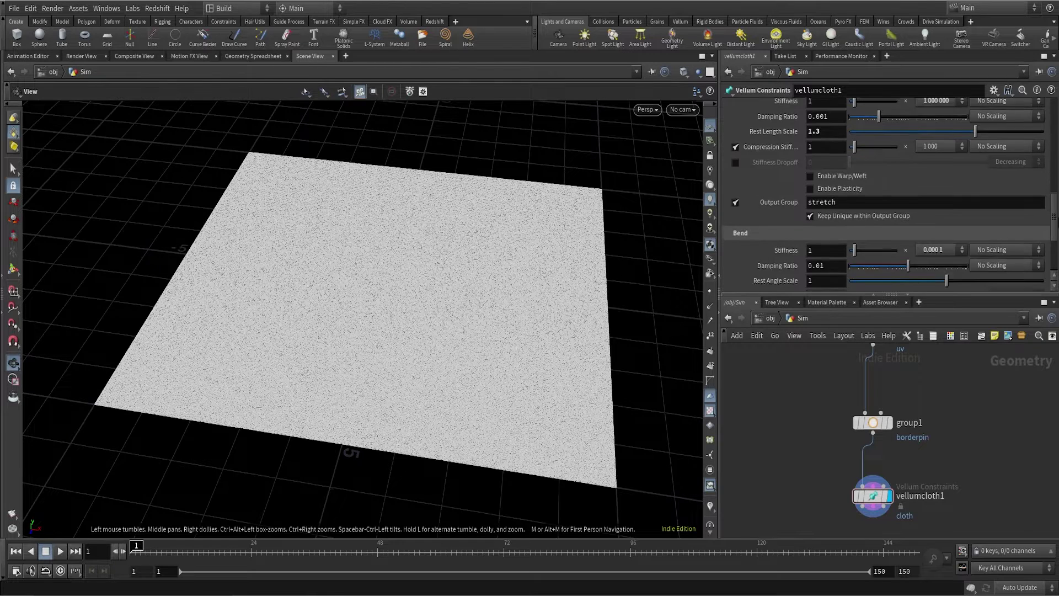
pyautogui.scroll(-3, 1054, 202)
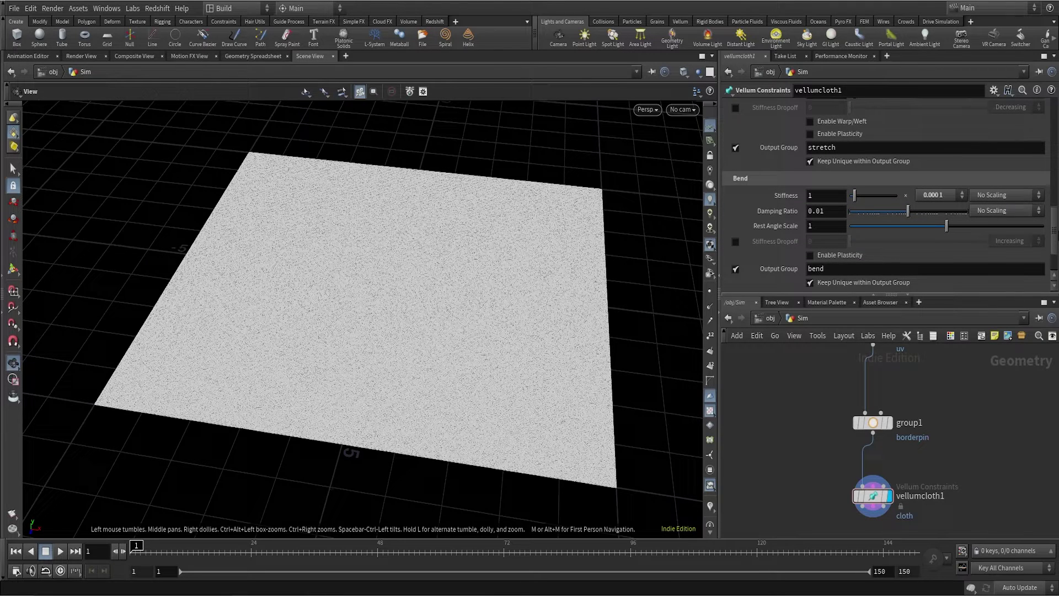
pyautogui.scroll(12, 1018, 253)
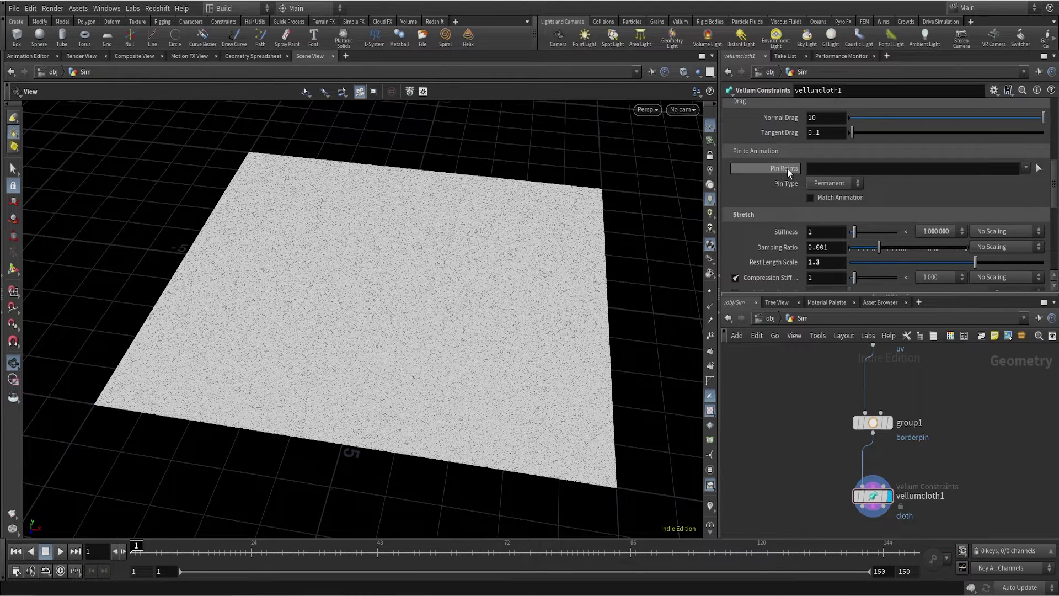
# Pin the cloth to the borderpin group, check group1's border points, then redisplay vellumcloth1.
pyautogui.click(1025, 168)
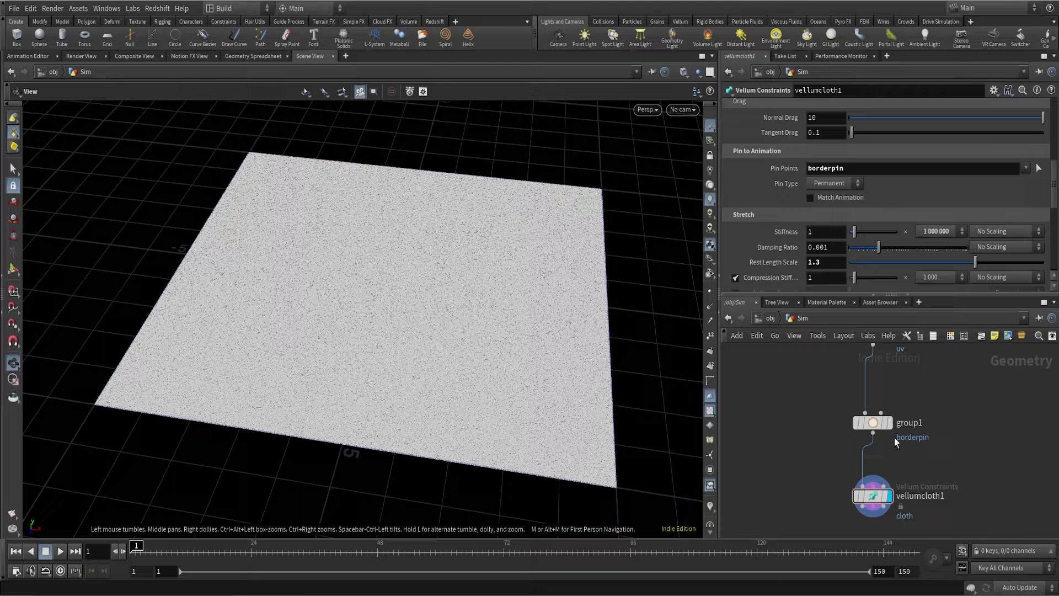
pyautogui.click(875, 426)
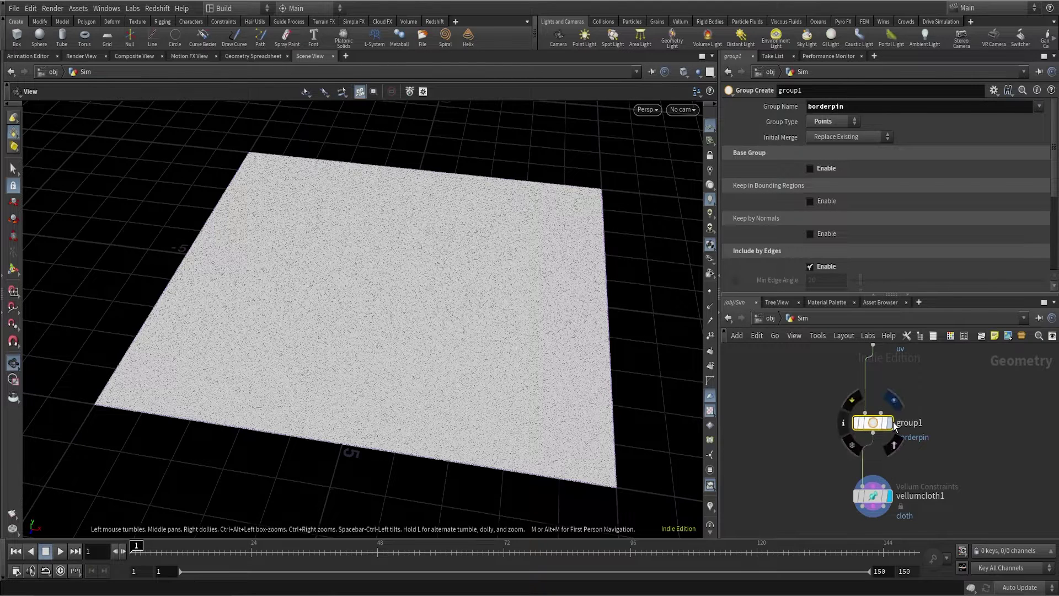
pyautogui.click(888, 423)
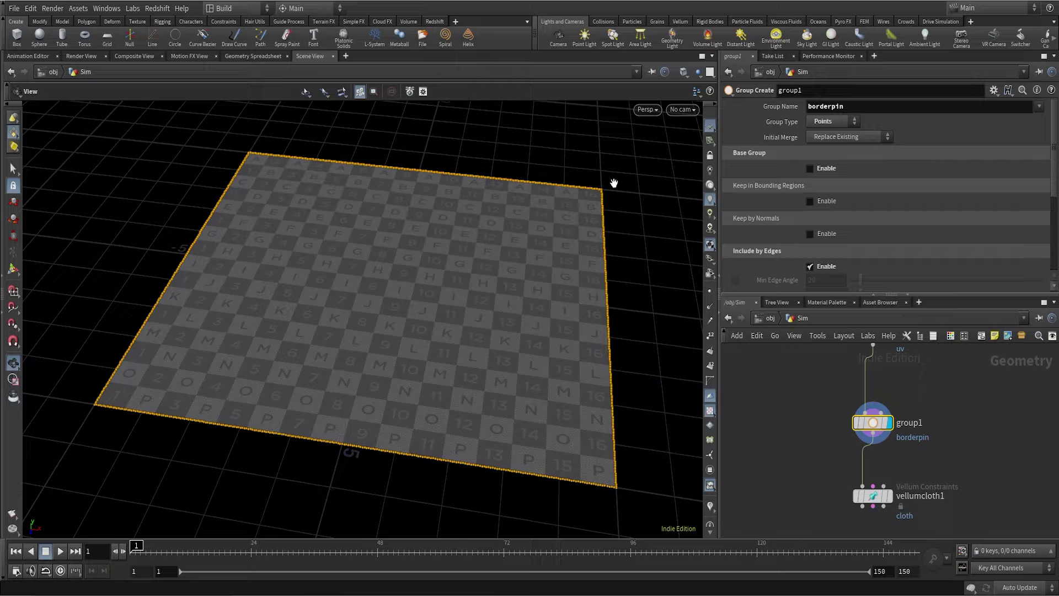
pyautogui.click(889, 496)
pyautogui.moveTo(988, 495); pyautogui.dragTo(985, 426, button='middle')
pyautogui.scroll(1, 896, 465)
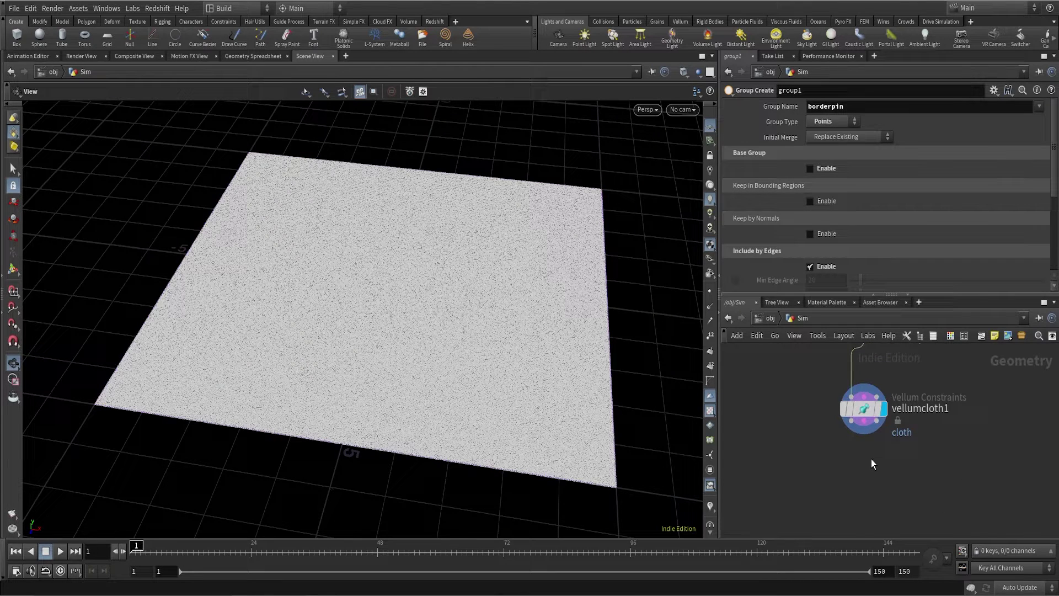
# Wire a Vellum Solver below vellumcloth1.
pyautogui.click(852, 422)
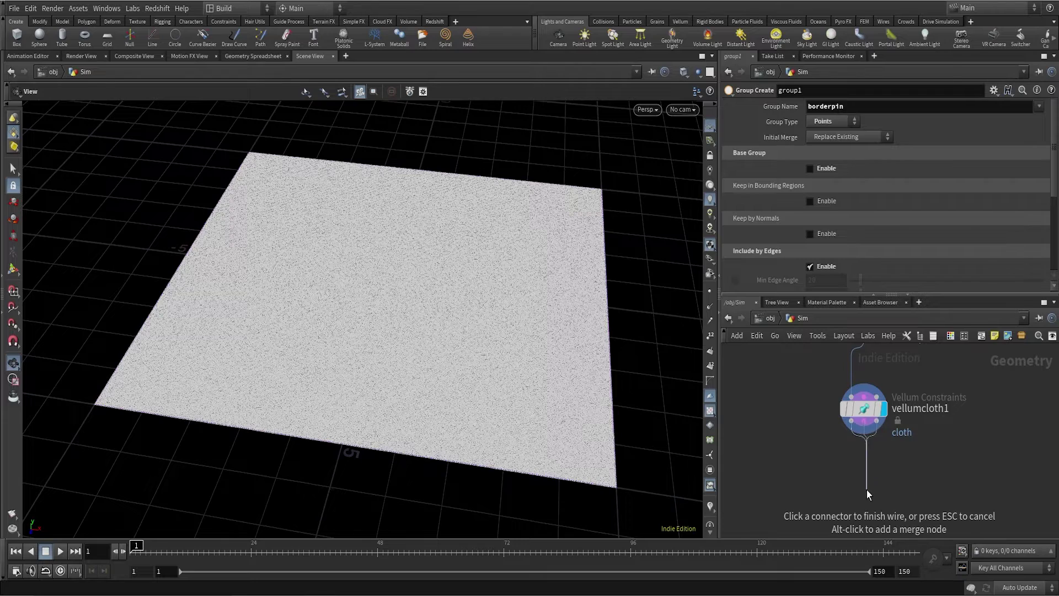
pyautogui.press('Tab')
pyautogui.write('vsol')
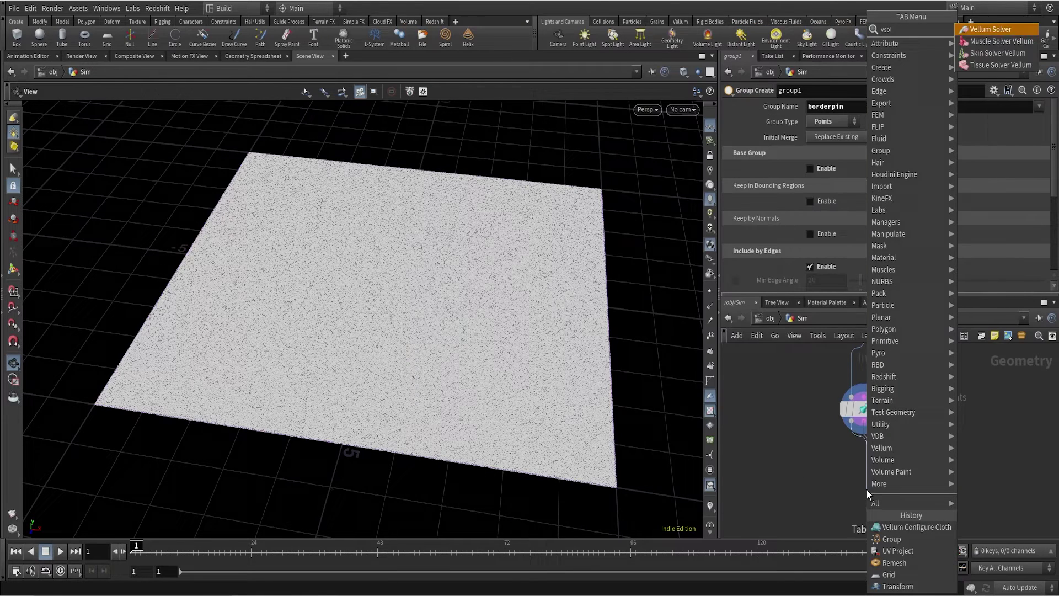
pyautogui.press('Return')
pyautogui.click(866, 508)
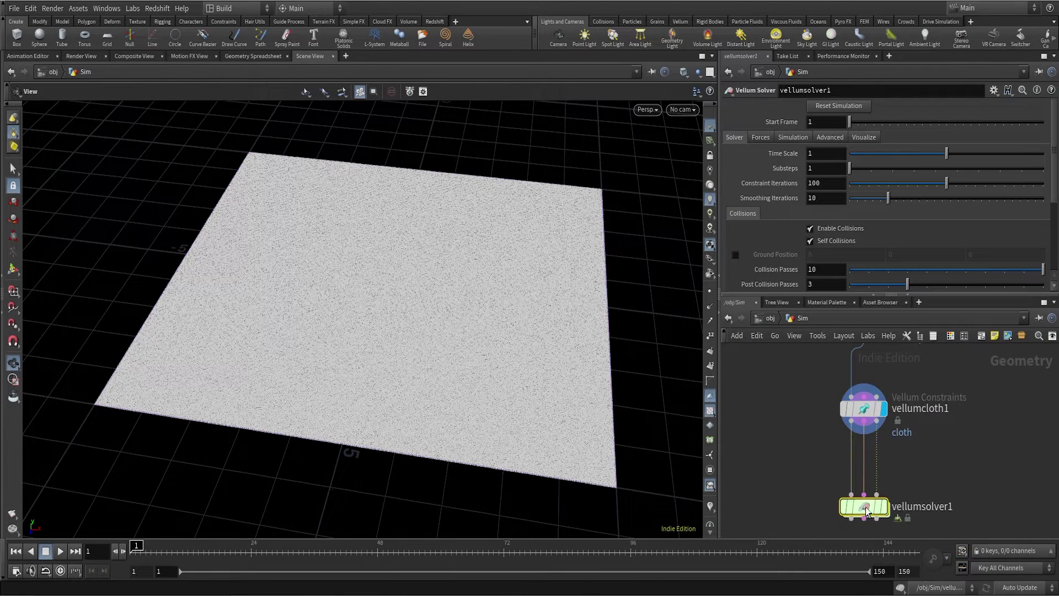
pyautogui.moveTo(857, 509)
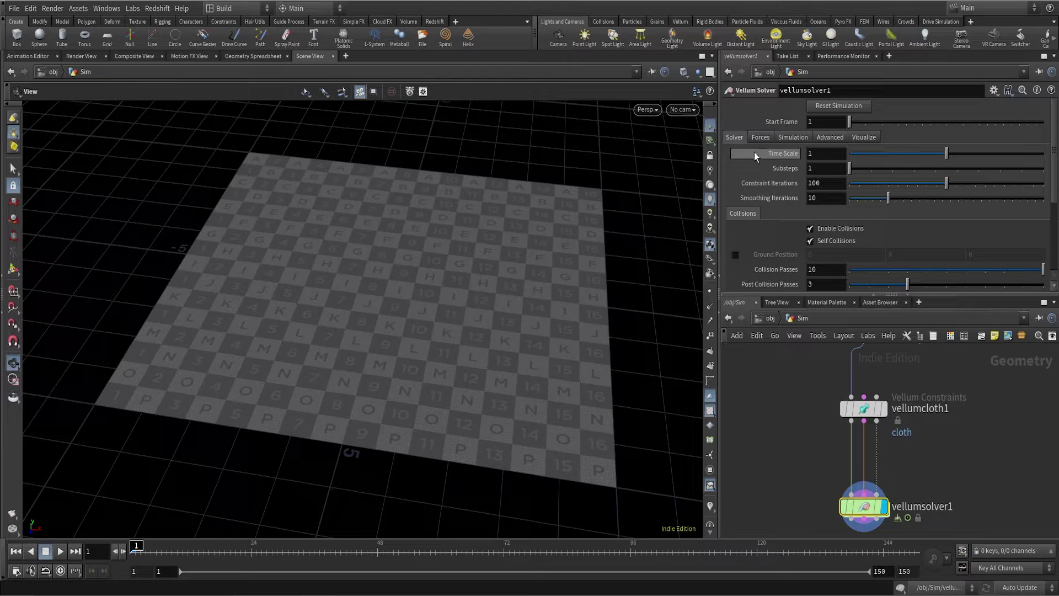
# Set the solver's Gravity Y to 0 and enter its forces network.
pyautogui.click(760, 139)
pyautogui.doubleClick(907, 153)
pyautogui.write('0')
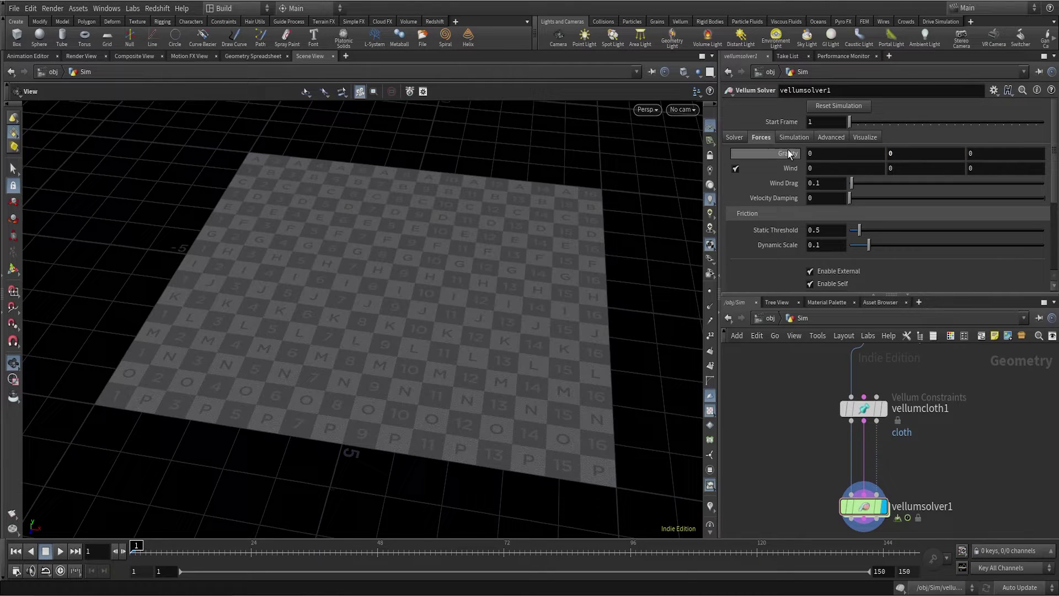
pyautogui.moveTo(870, 512)
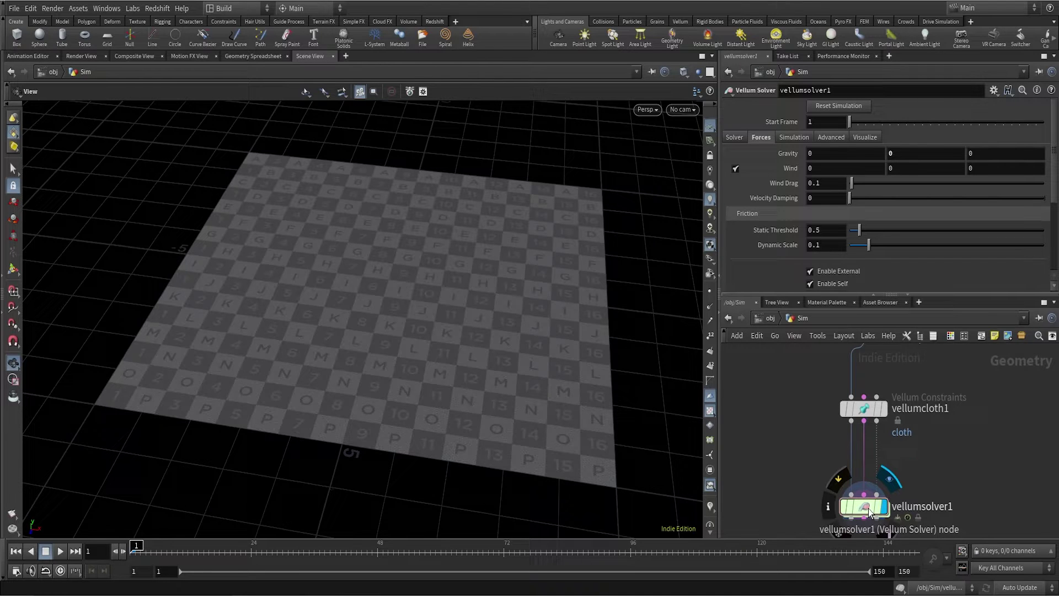
pyautogui.doubleClick(864, 507)
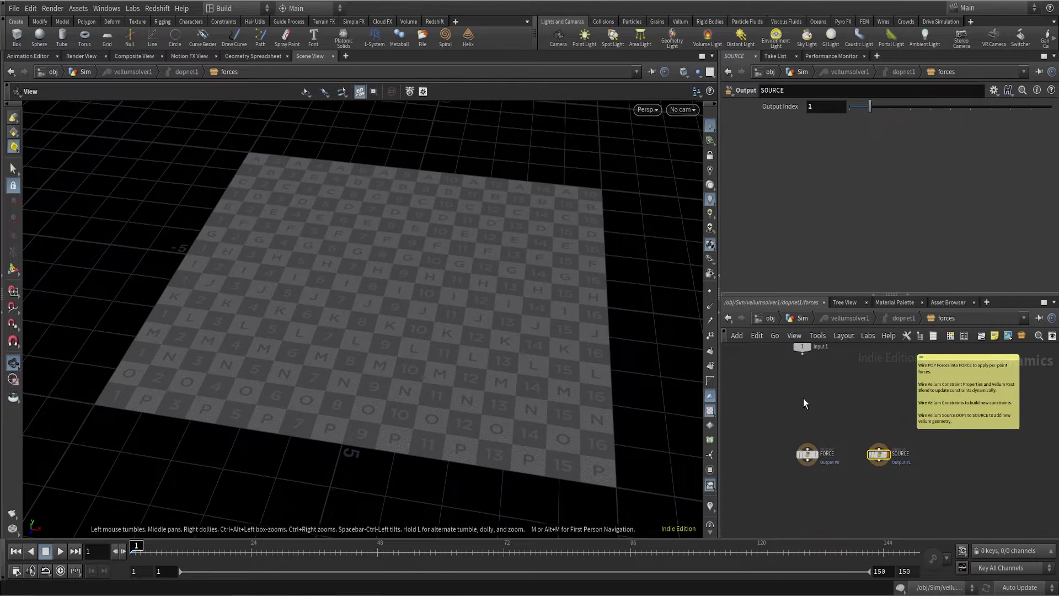
# Add a POP Force node wired into the FORCE output, with rounded wires.
pyautogui.press('Tab')
pyautogui.write('pop')
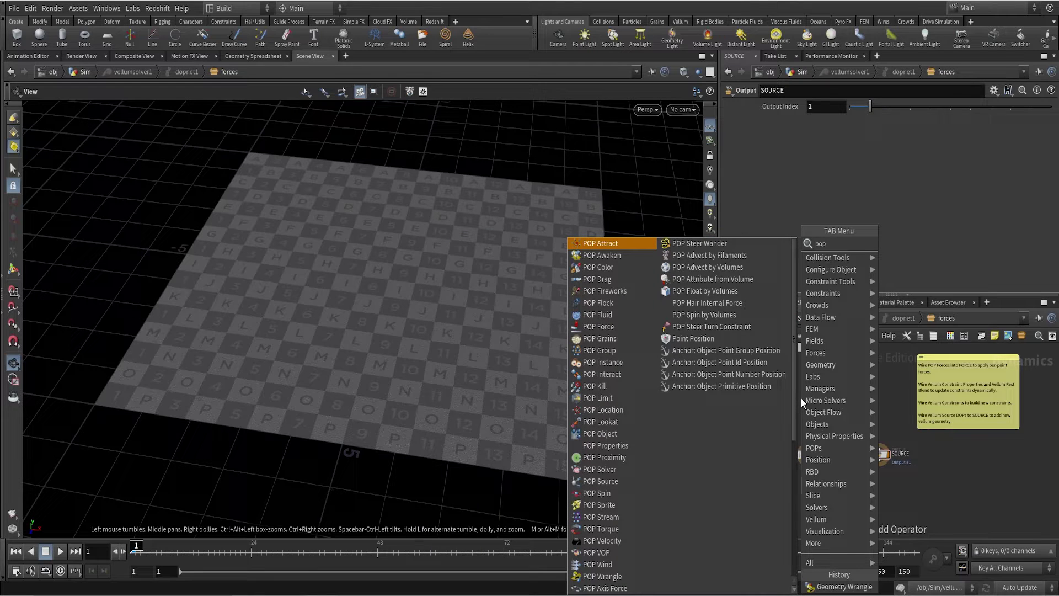
pyautogui.write('for')
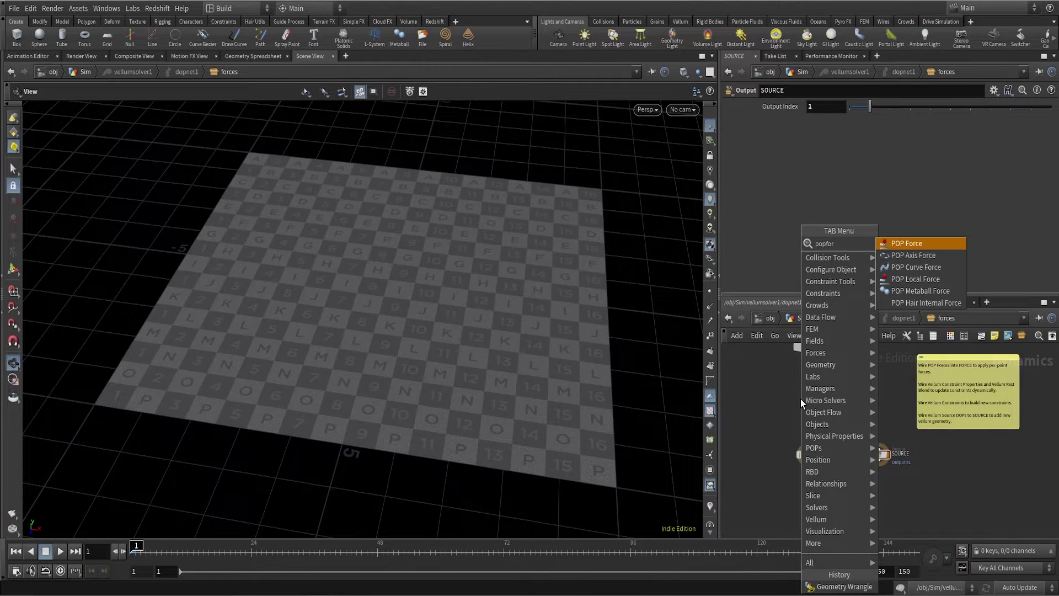
pyautogui.press('Return')
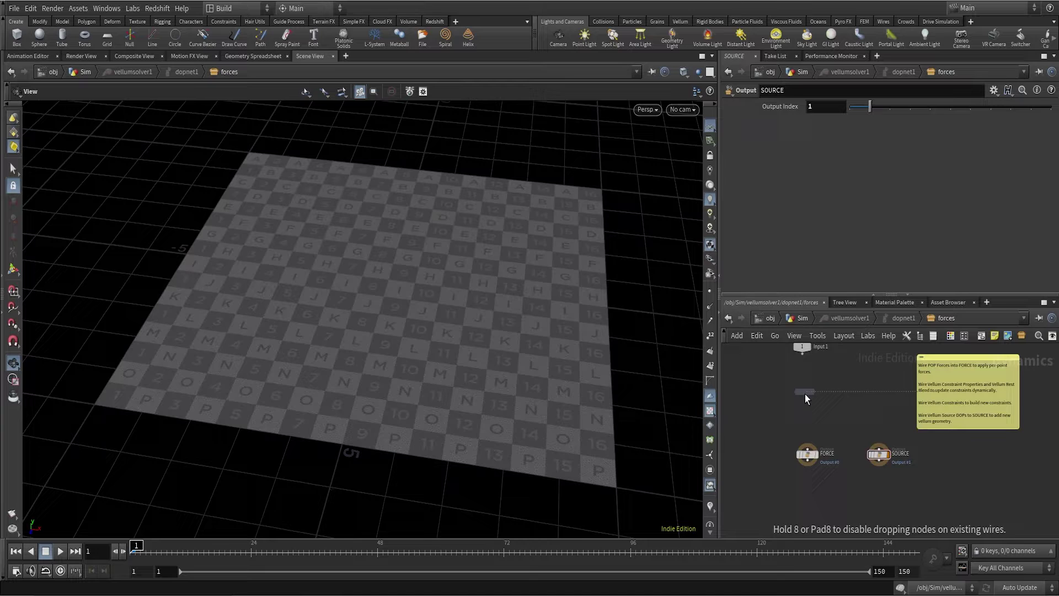
pyautogui.click(804, 394)
pyautogui.moveTo(805, 395); pyautogui.dragTo(807, 467)
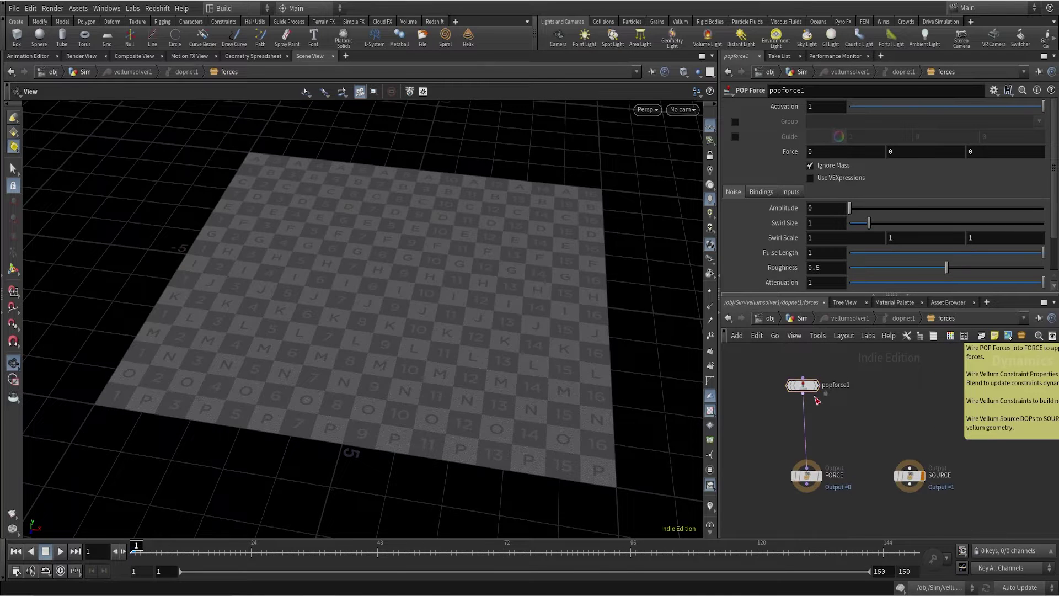
pyautogui.hotkey('shift', 's')
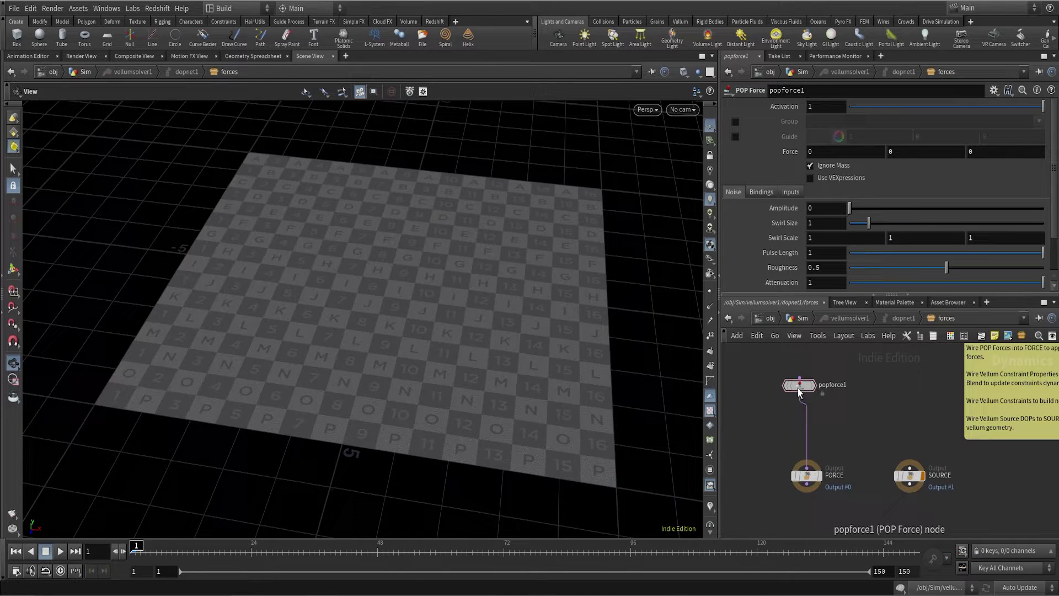
pyautogui.moveTo(798, 388); pyautogui.dragTo(777, 387)
pyautogui.click(782, 390)
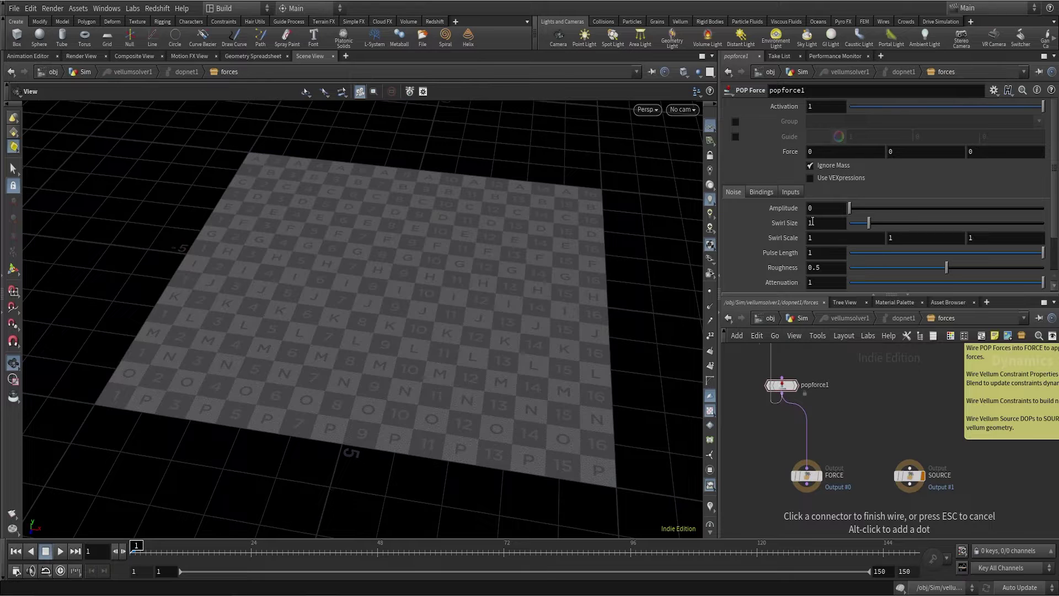
pyautogui.moveTo(402, 406); pyautogui.dragTo(362, 331)
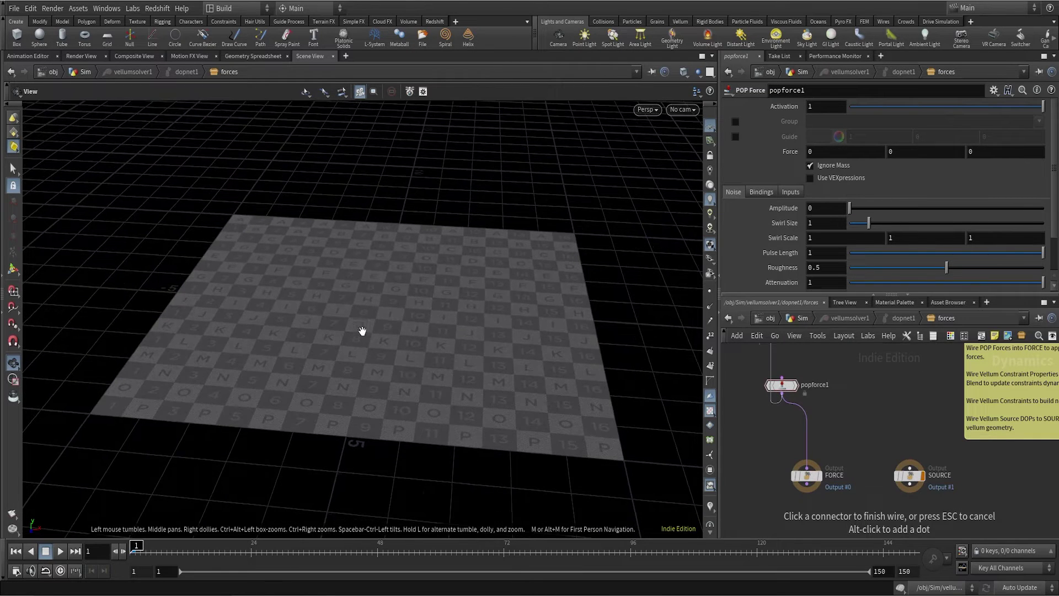
# Set popforce1's Force to 0.2, 2, 0.3.
pyautogui.click(913, 152)
pyautogui.write('2')
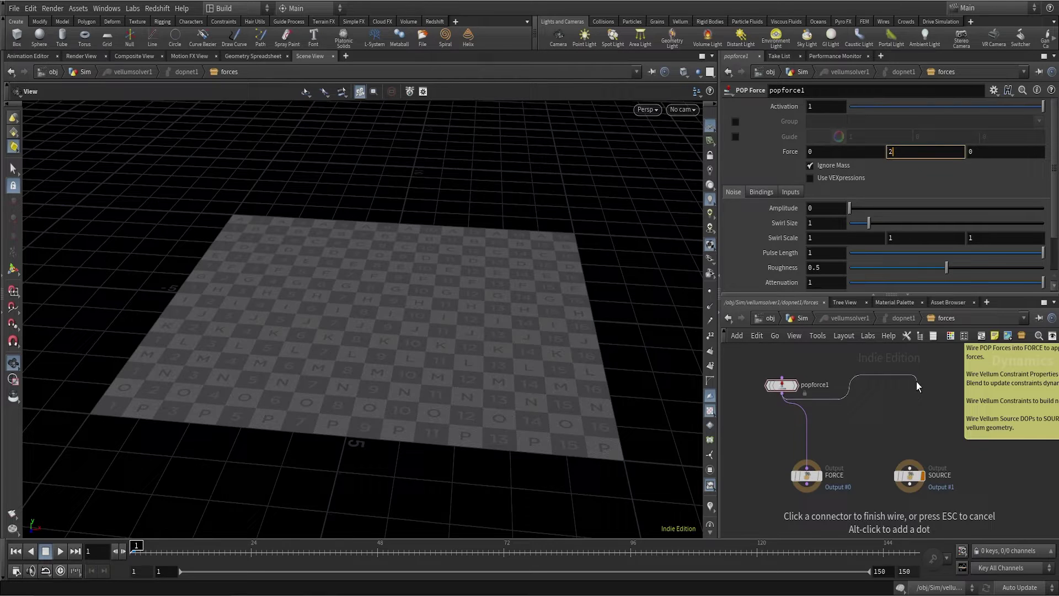
pyautogui.click(898, 393)
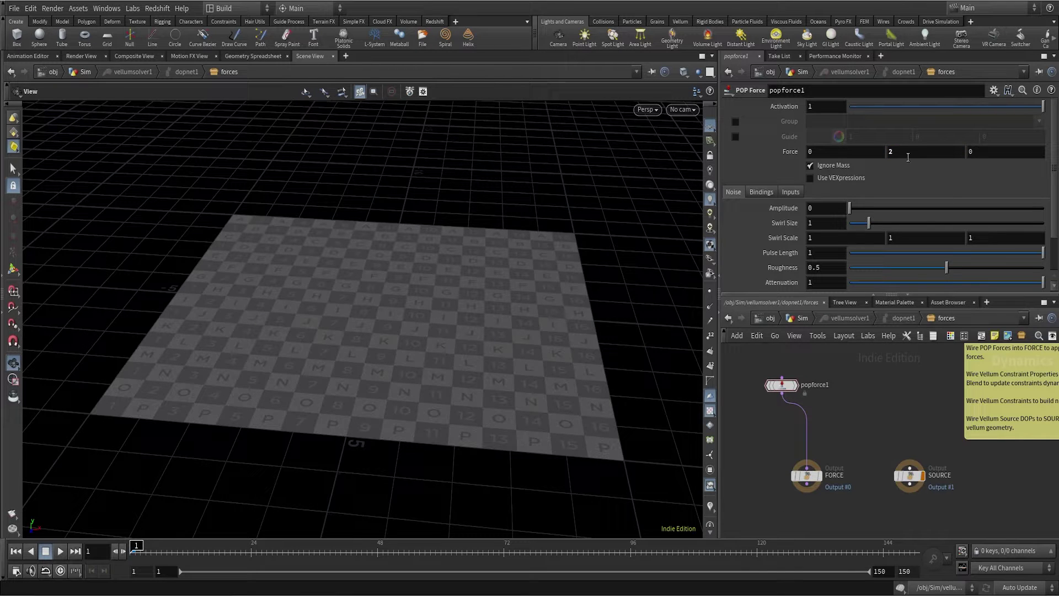
pyautogui.click(837, 155)
pyautogui.write('.2')
pyautogui.press('Return')
pyautogui.click(999, 152)
pyautogui.write('.3')
pyautogui.press('Return')
# Set noise Amplitude to 4.25, Swirl Size to 1.25 and Pulse Length to 0.03.
pyautogui.moveTo(851, 209); pyautogui.dragTo(934, 216)
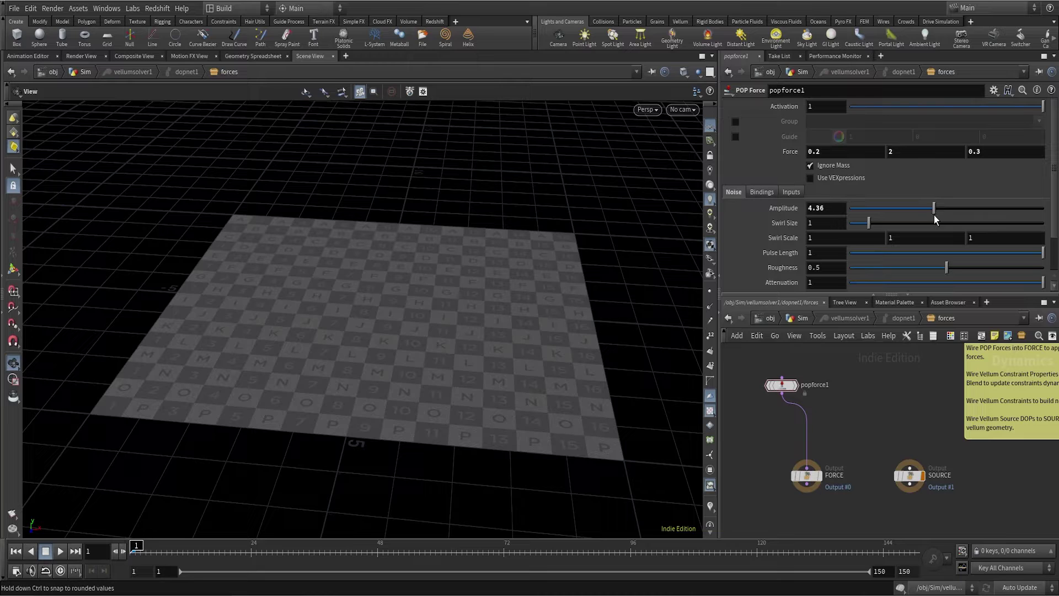
pyautogui.write('4.25')
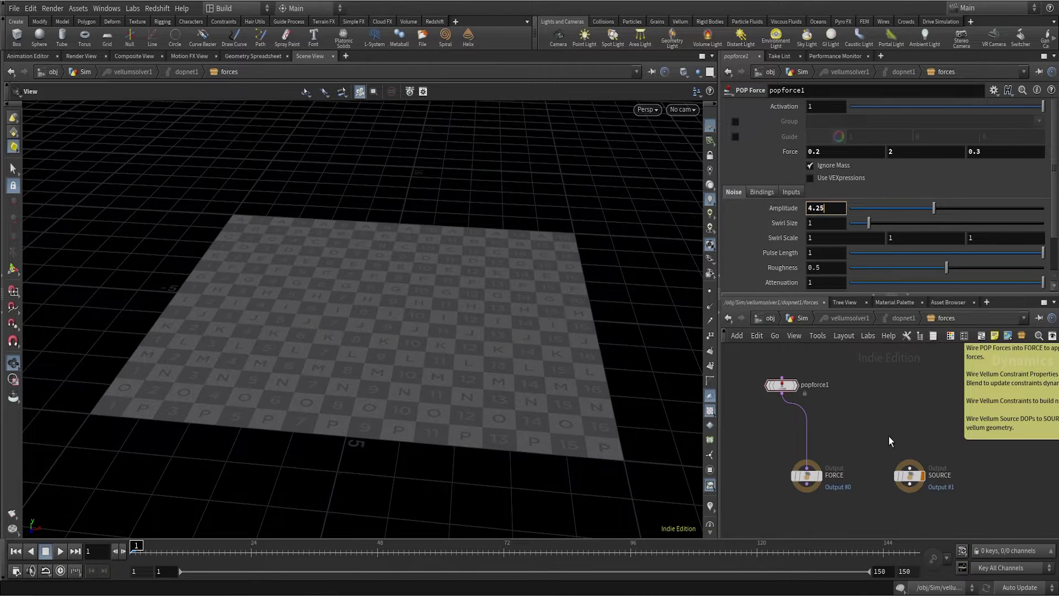
pyautogui.press('Return')
pyautogui.click(829, 222)
pyautogui.write('.25')
pyautogui.press('Return')
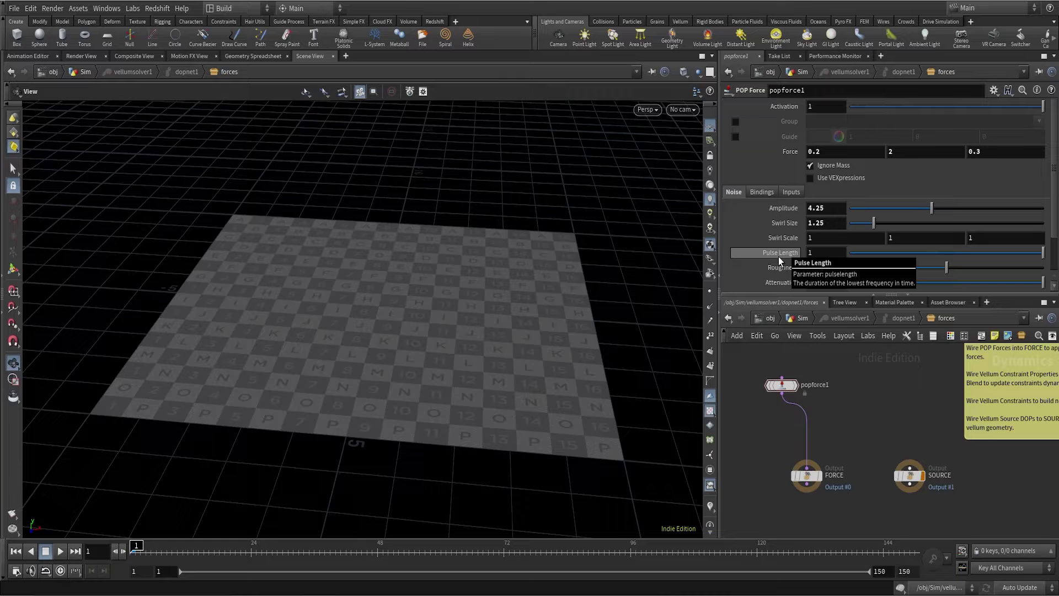
pyautogui.click(836, 256)
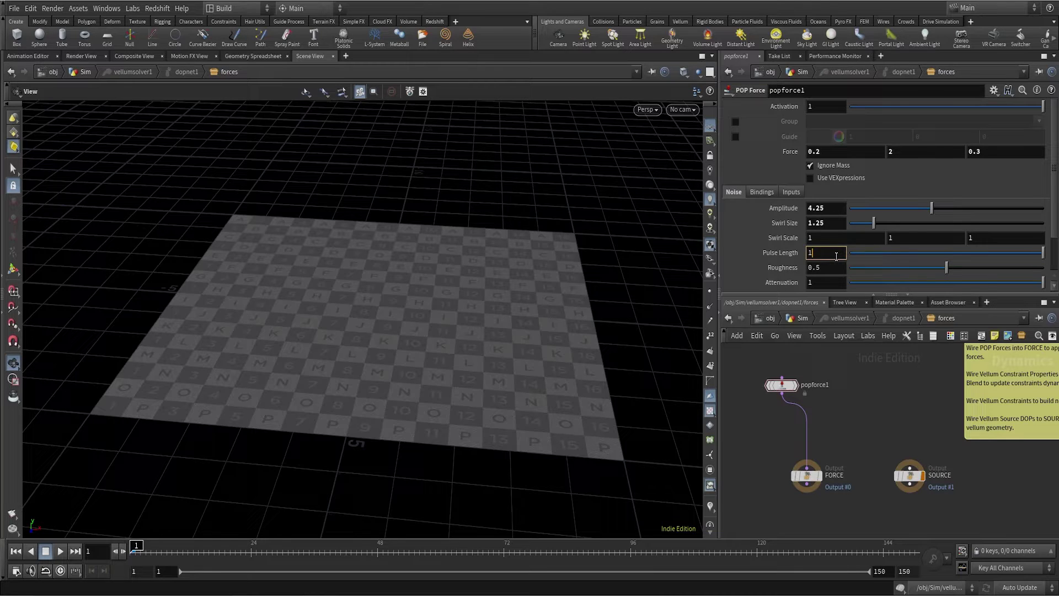
pyautogui.write('0.0')
pyautogui.doubleClick(827, 255)
# Set the noise force's Pulse Length to 0.03 and return to the Sim network.
pyautogui.write('0.03')
pyautogui.click(879, 376)
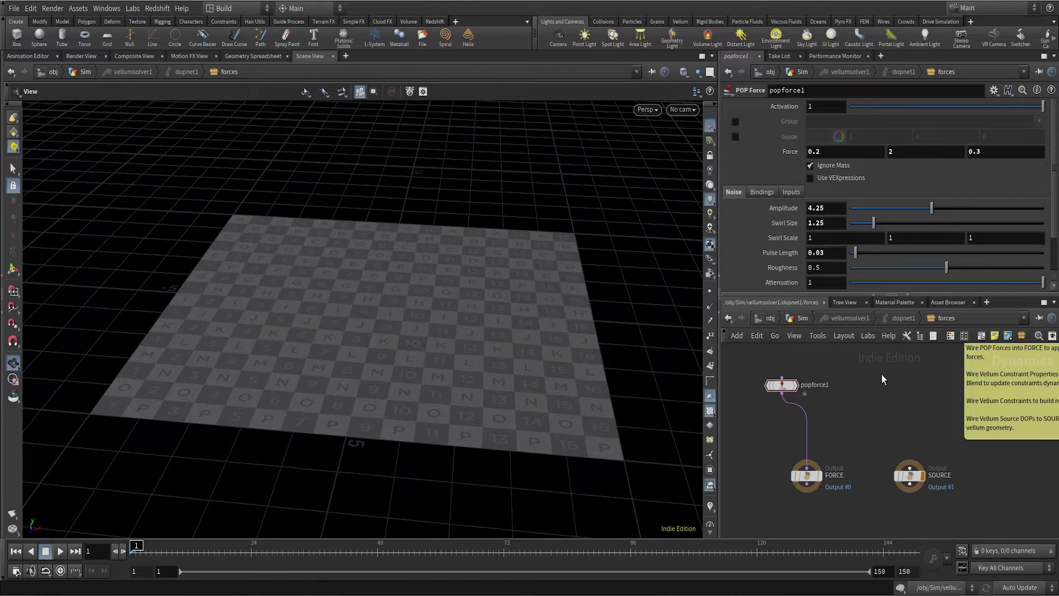
pyautogui.click(803, 318)
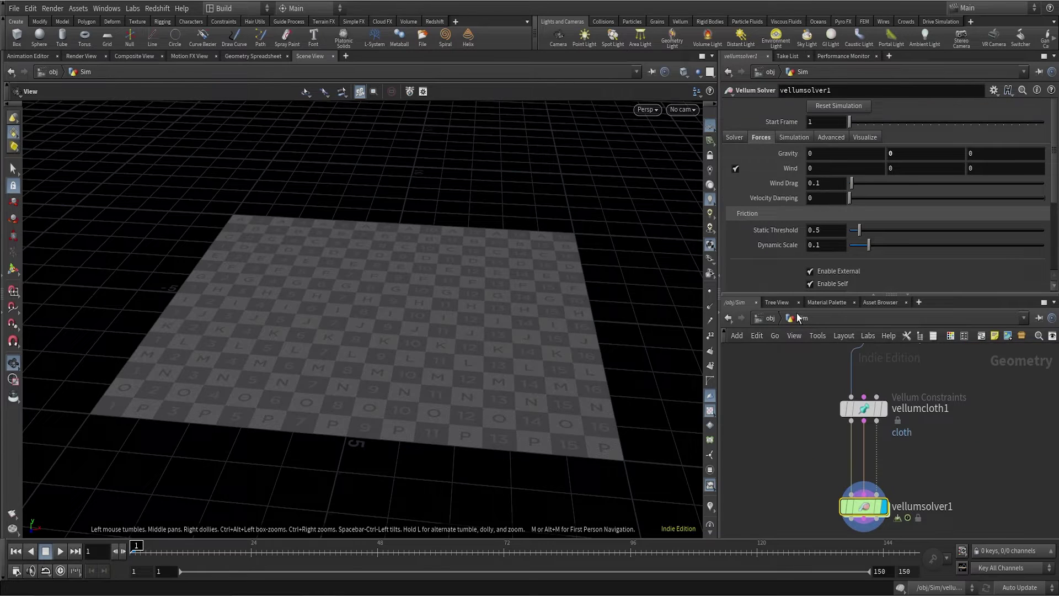
# Play the cloth simulation, then scrub back to frame 42 and orbit to inspect the billowing mound.
pyautogui.click(60, 552)
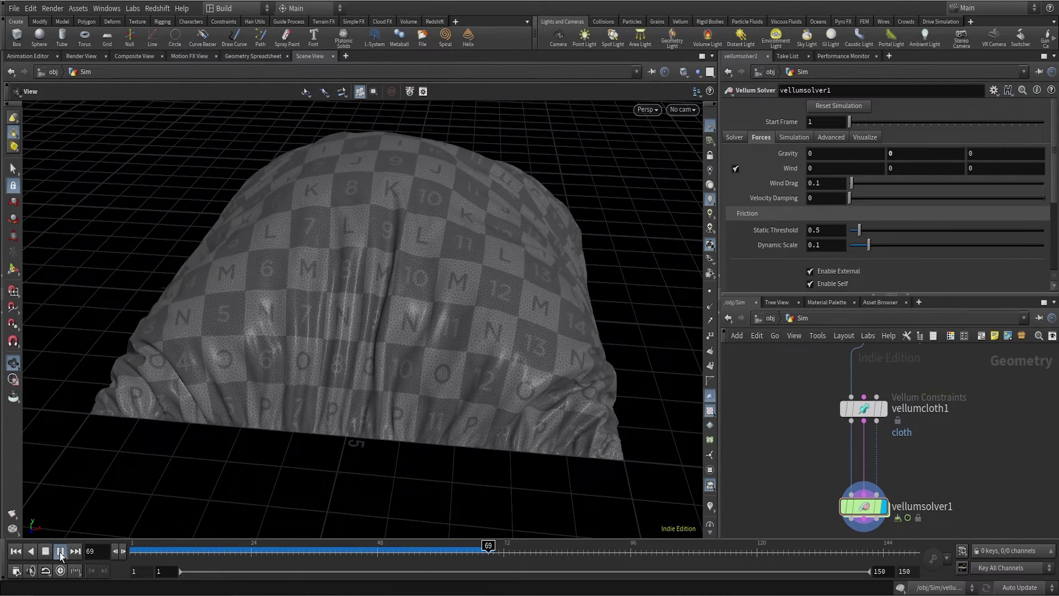
pyautogui.click(60, 552)
pyautogui.moveTo(364, 307); pyautogui.dragTo(336, 473)
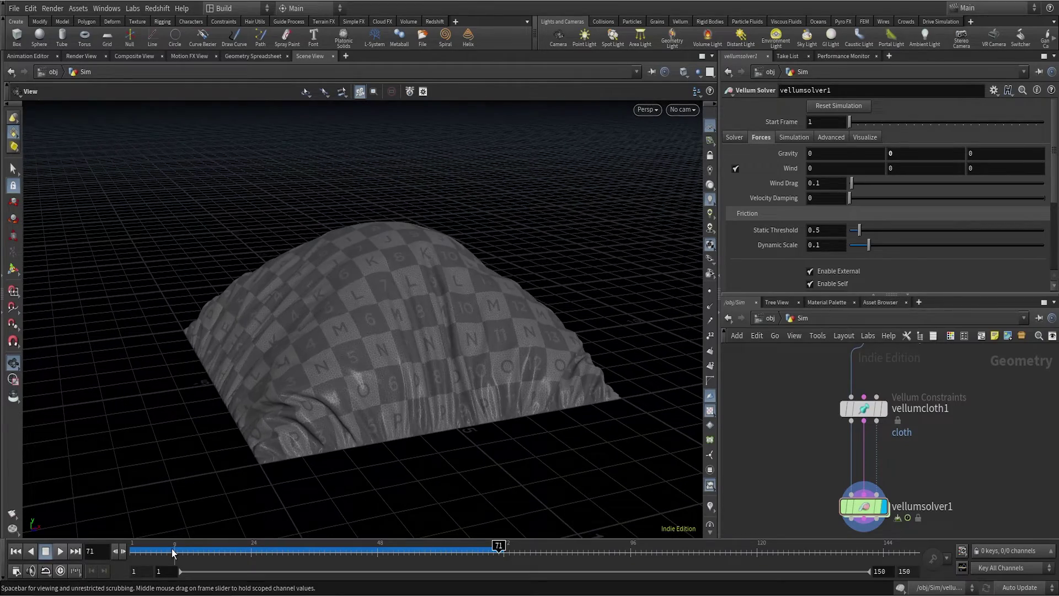
pyautogui.moveTo(171, 549)
pyautogui.mouseDown()
pyautogui.moveTo(144, 547)
pyautogui.moveTo(446, 546)
pyautogui.mouseUp()
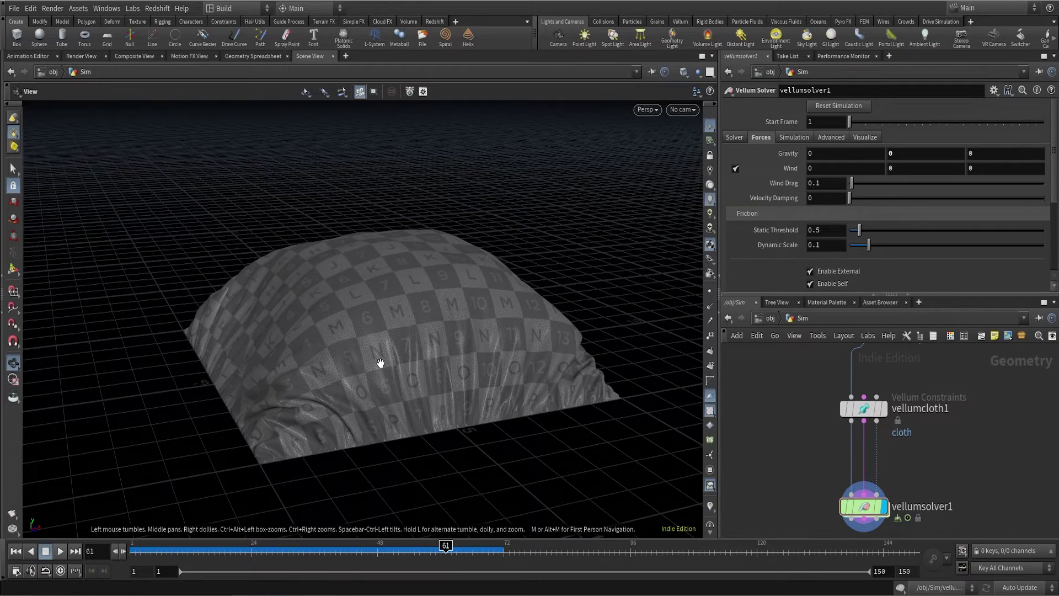
pyautogui.moveTo(380, 362); pyautogui.dragTo(368, 424, button='right')
pyautogui.moveTo(446, 546)
pyautogui.mouseDown()
pyautogui.moveTo(133, 546)
pyautogui.moveTo(419, 545)
pyautogui.mouseUp()
pyautogui.moveTo(407, 386); pyautogui.dragTo(379, 336)
pyautogui.scroll(3, 442, 333)
pyautogui.scroll(-2, 443, 333)
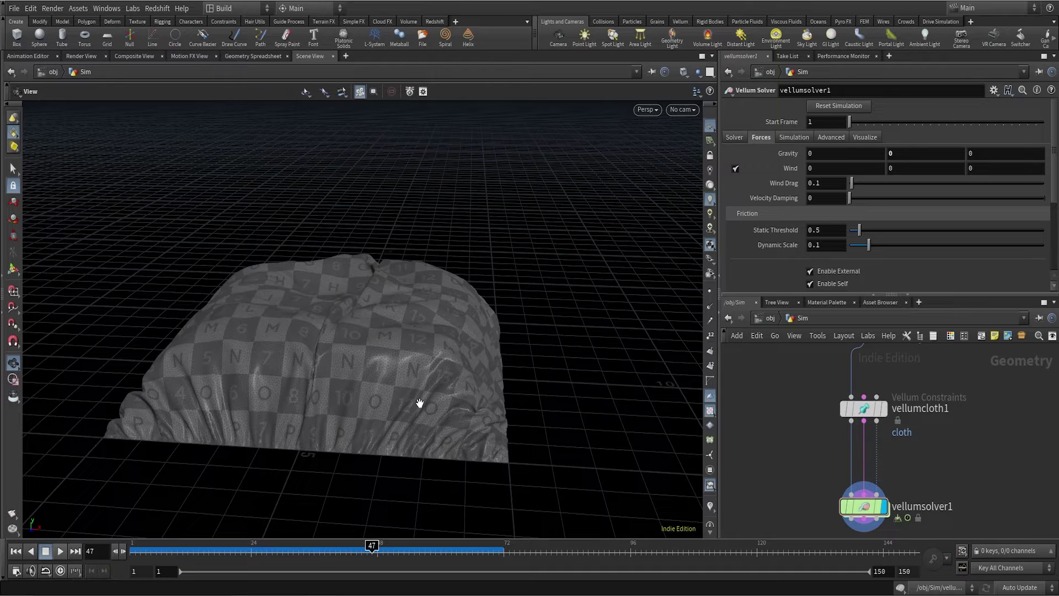
pyautogui.moveTo(359, 399); pyautogui.dragTo(540, 406)
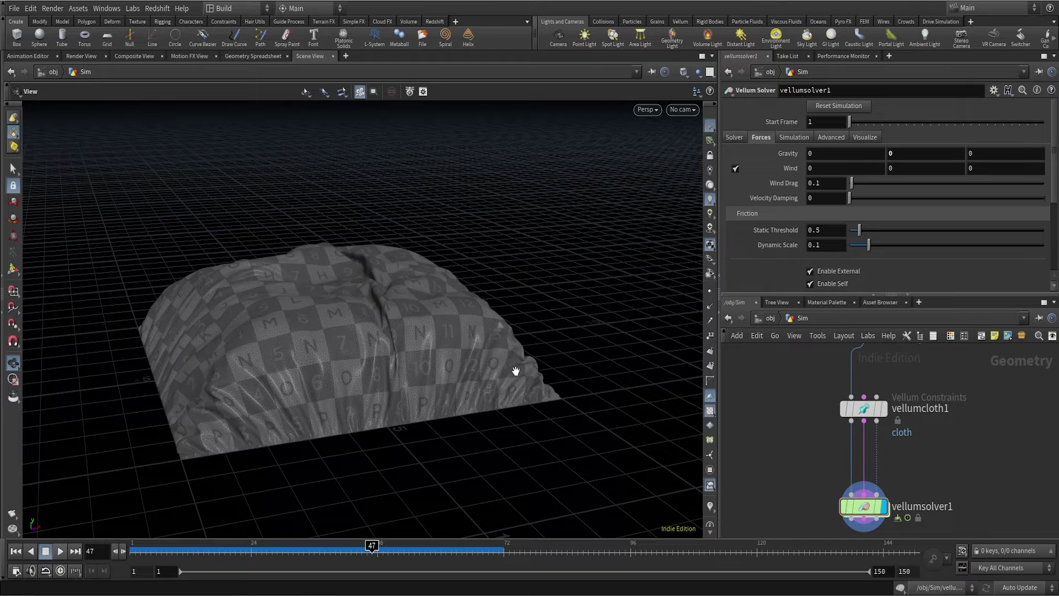
# Zoom out and pan the network to show the grid1-to-vellumcloth1 node chain.
pyautogui.scroll(-3, 922, 416)
pyautogui.moveTo(923, 417); pyautogui.dragTo(909, 442, button='middle')
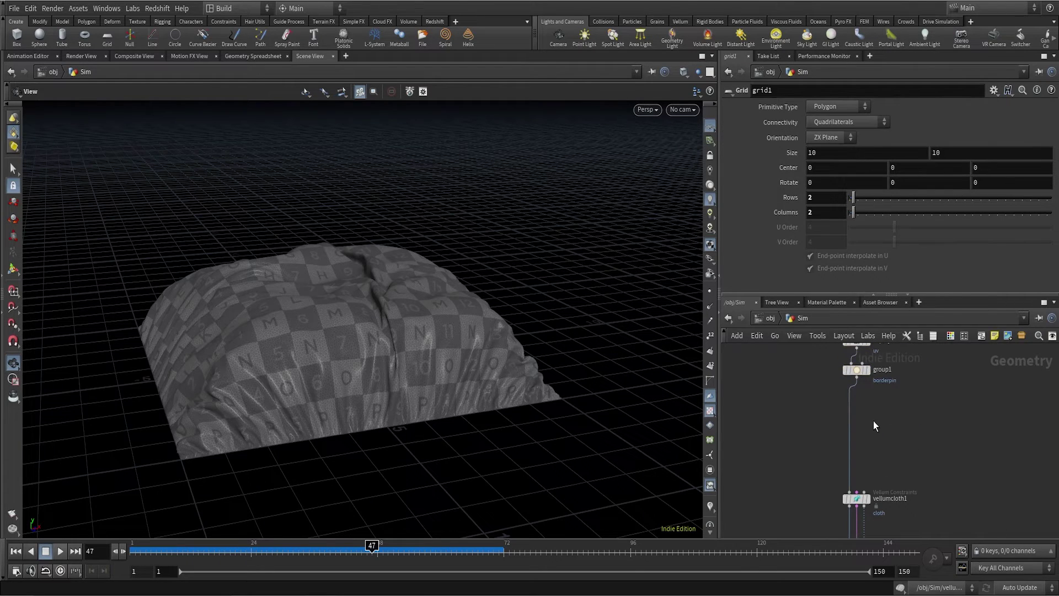
# Insert a Group node (group2) between group1 and vellumcloth1 and reset the simulation to frame 1.
pyautogui.press('Tab')
pyautogui.write('group')
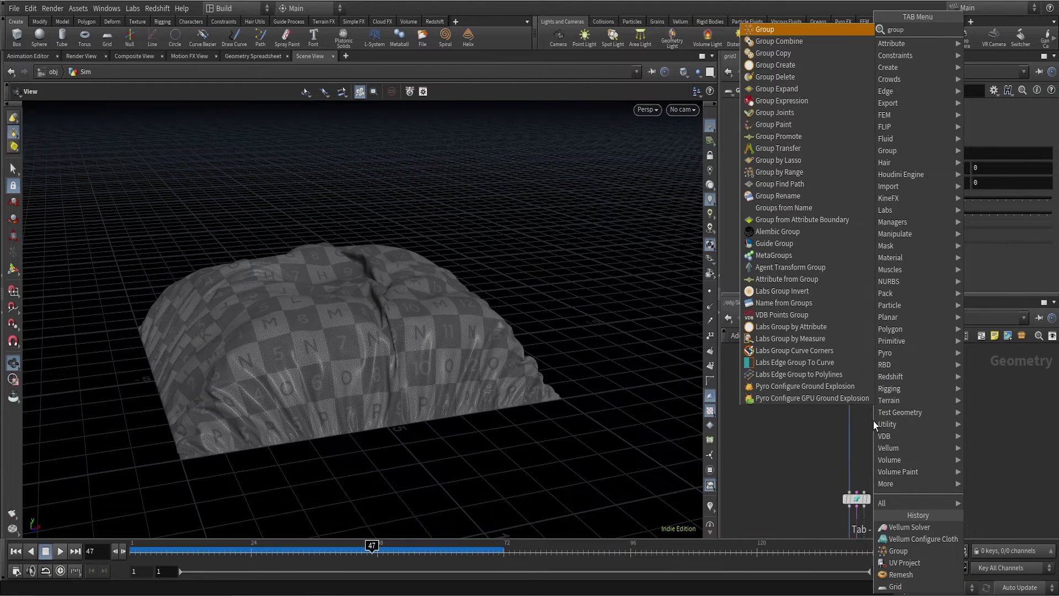
pyautogui.press('Return')
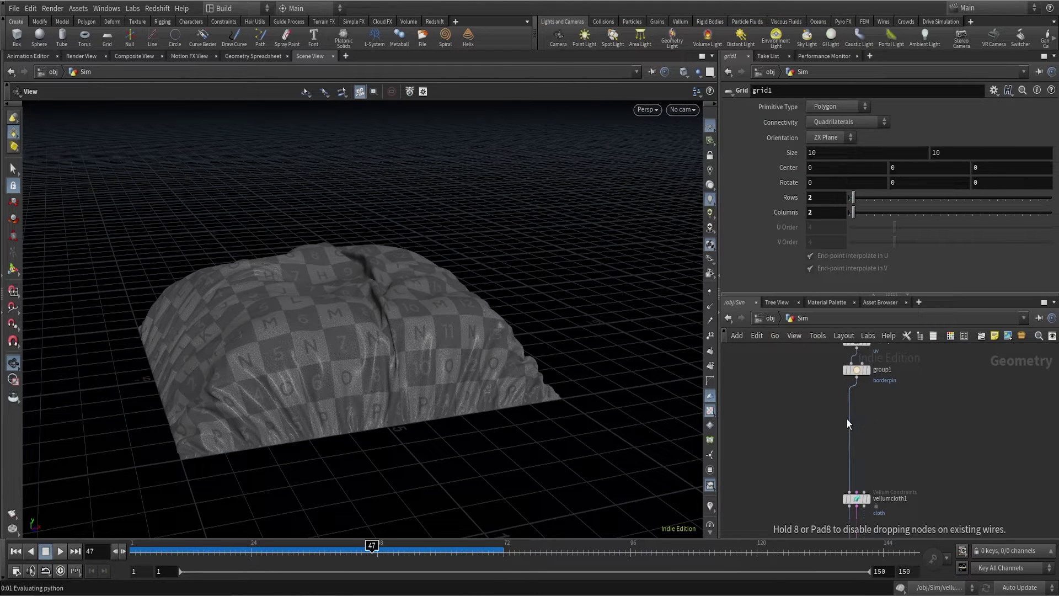
pyautogui.click(863, 434)
pyautogui.scroll(3, 885, 450)
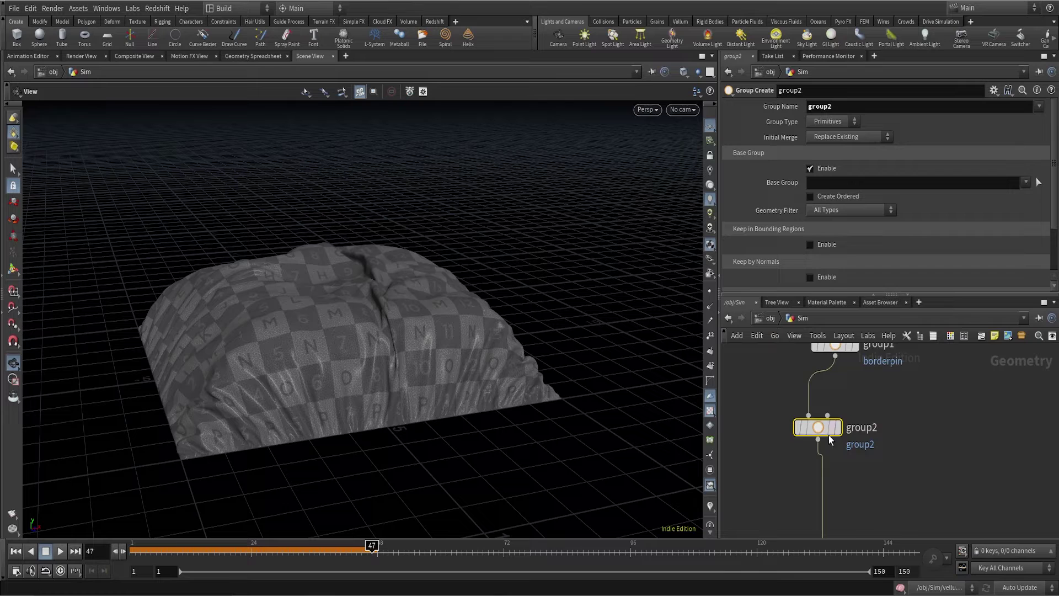
pyautogui.moveTo(827, 446); pyautogui.dragTo(831, 453)
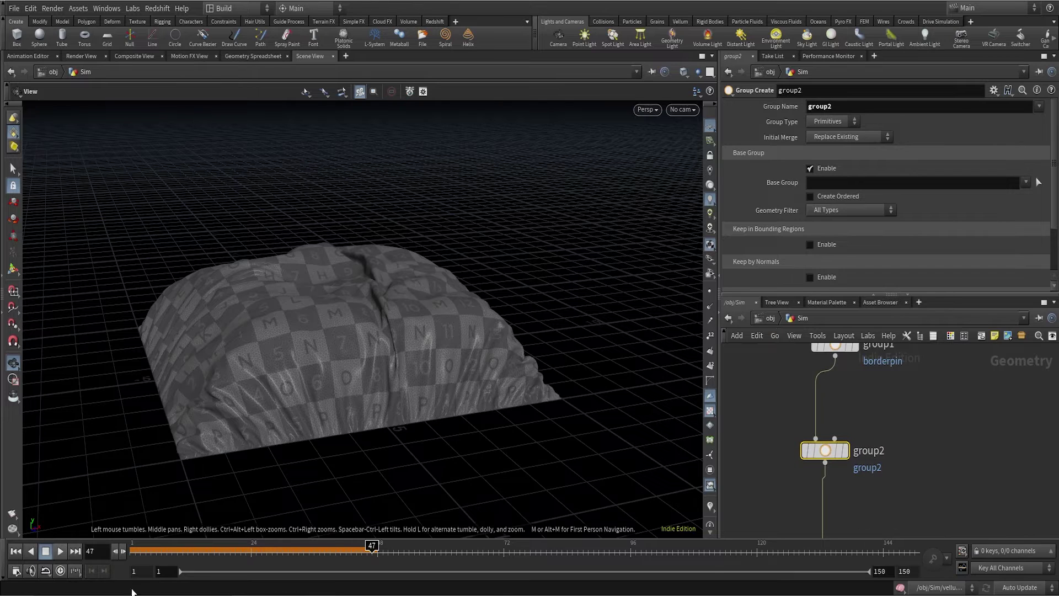
pyautogui.click(16, 551)
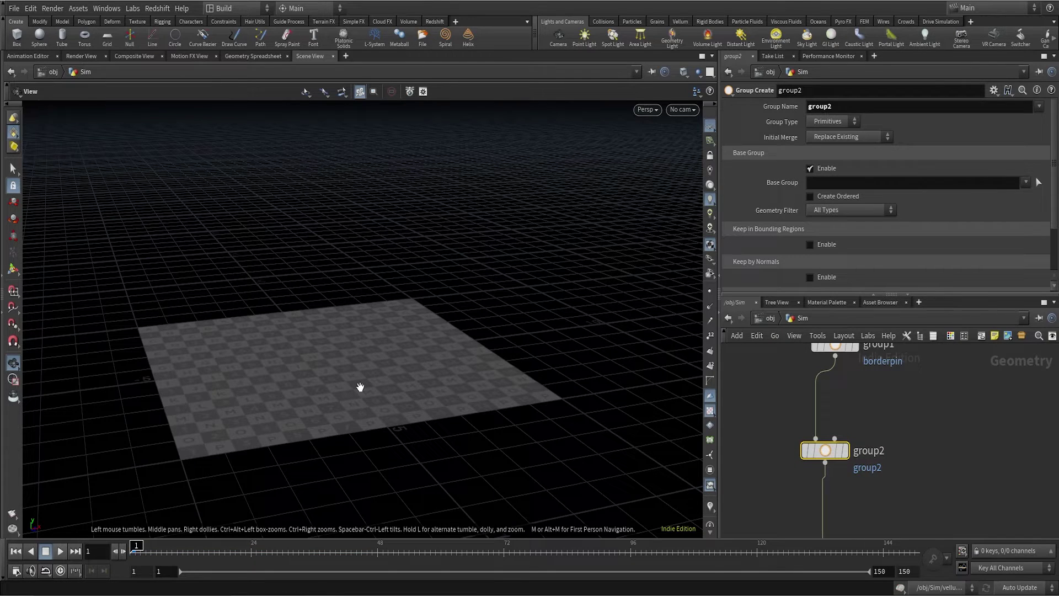
pyautogui.scroll(-3, 876, 439)
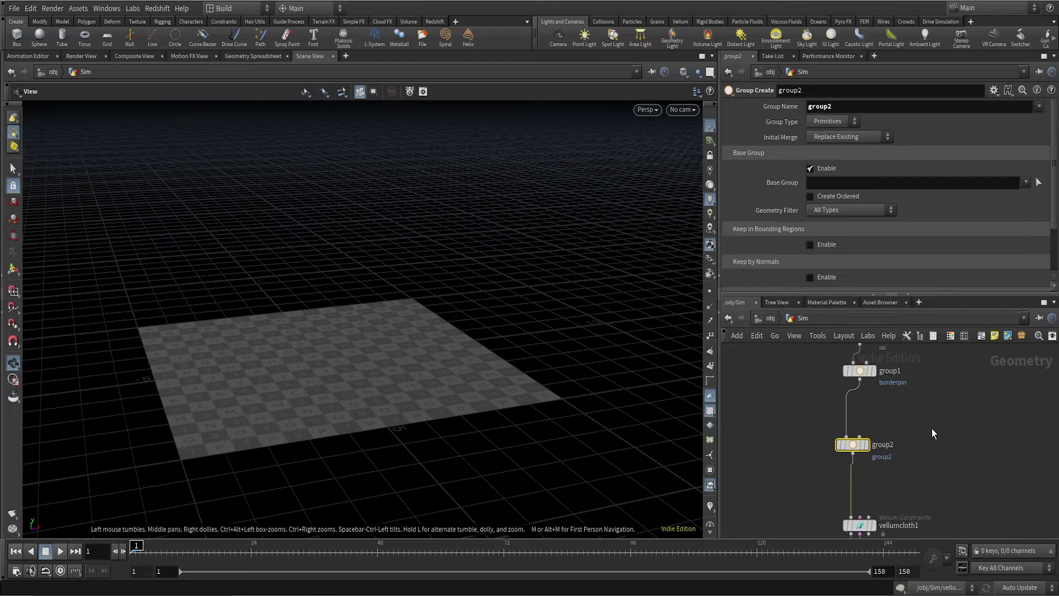
pyautogui.scroll(3, 820, 479)
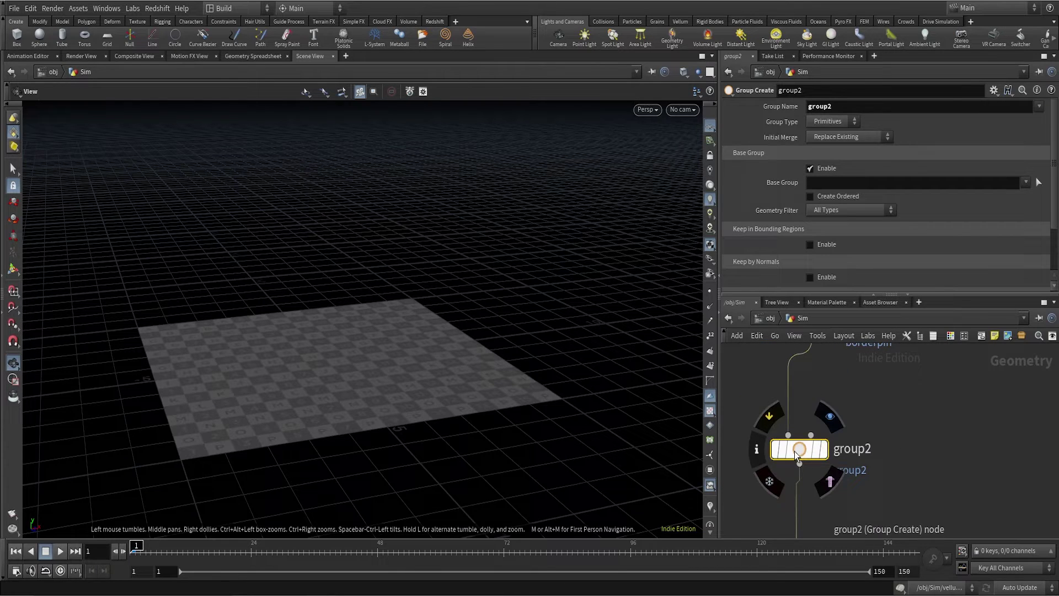
# Name the group 'stitch' and set its Group Type to Points.
pyautogui.doubleClick(822, 106)
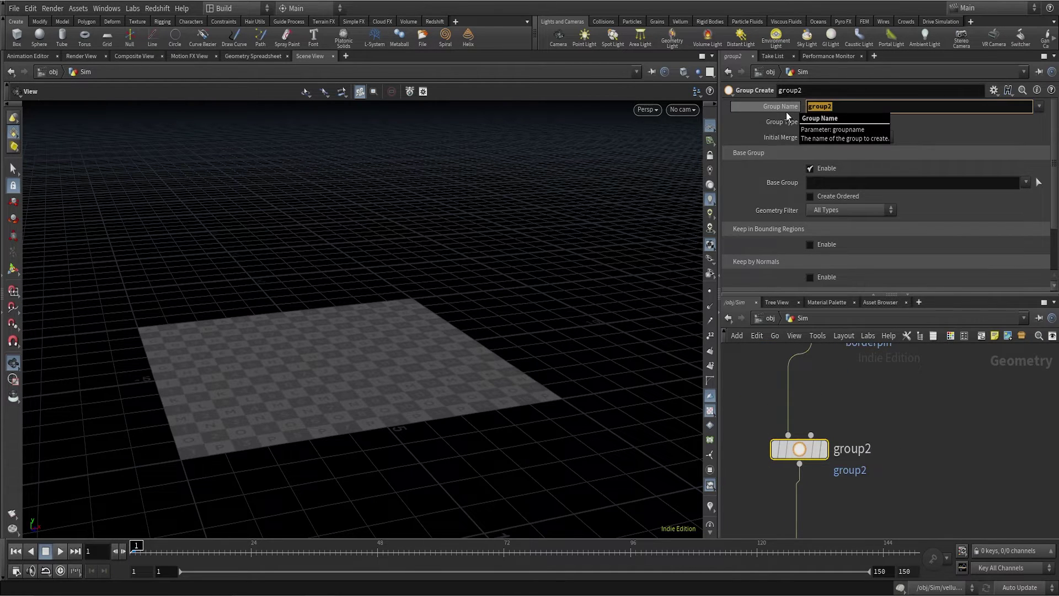
pyautogui.write('stitch')
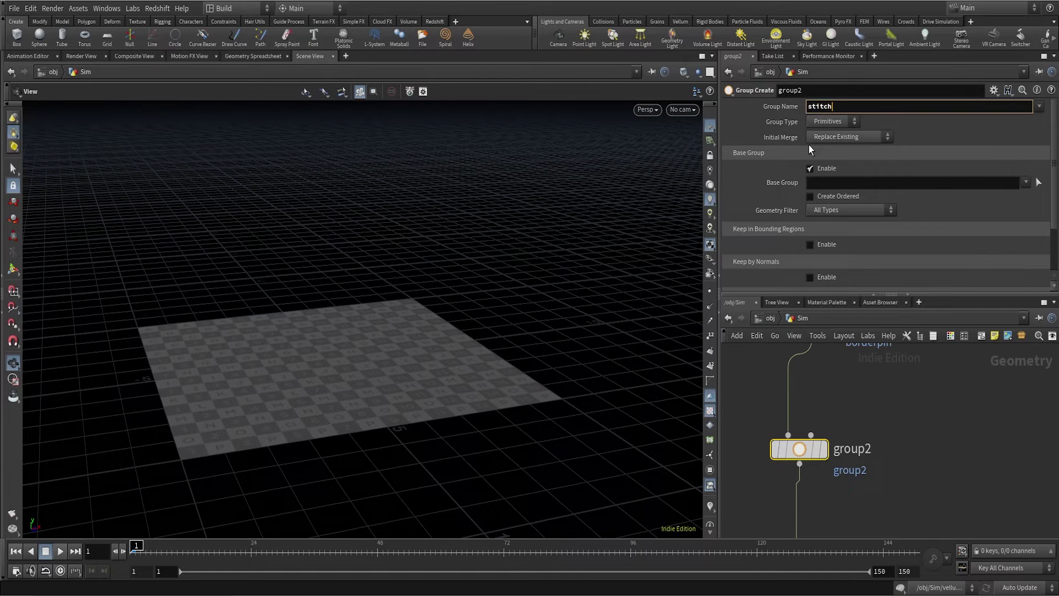
pyautogui.click(838, 122)
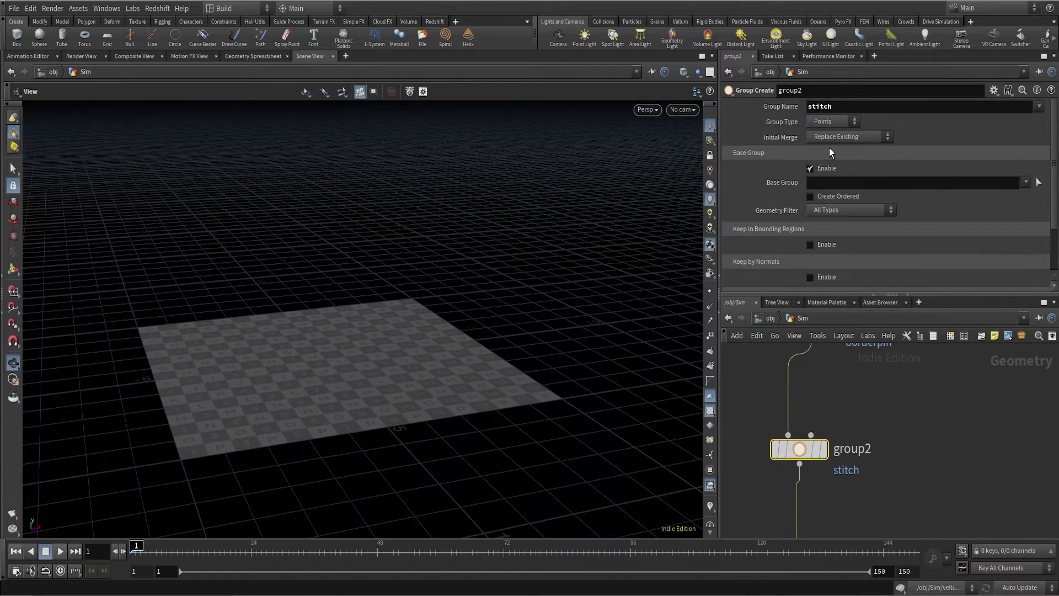
pyautogui.click(928, 383)
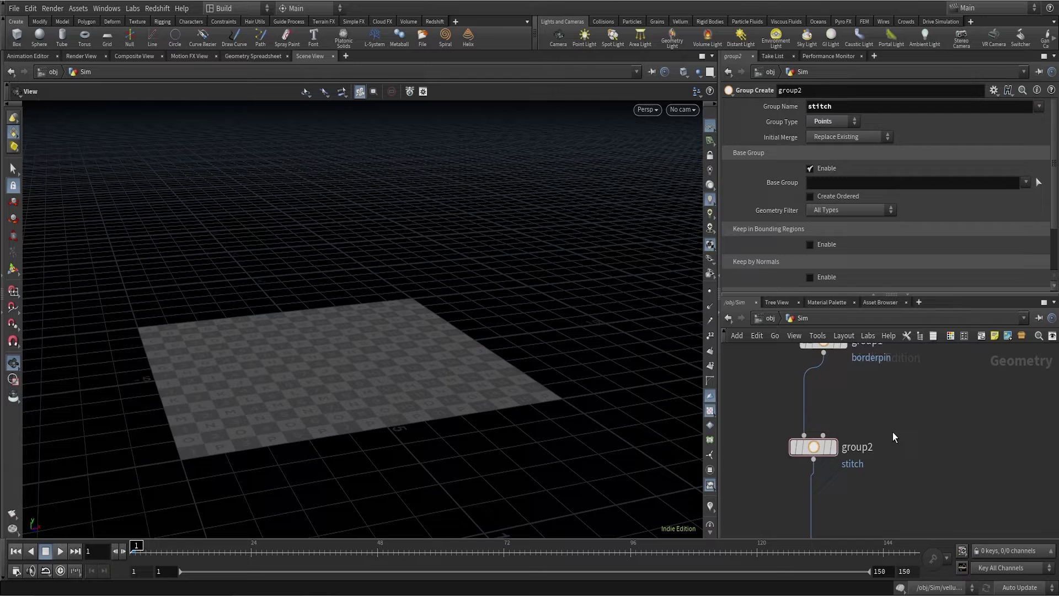
pyautogui.scroll(-3, 893, 425)
pyautogui.scroll(3, 812, 474)
pyautogui.click(806, 488)
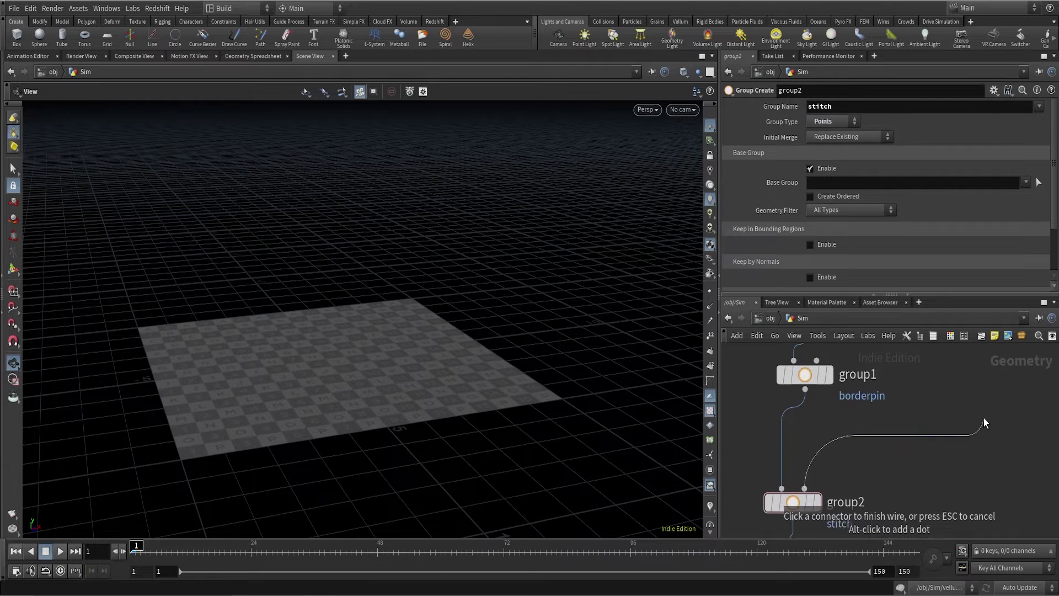
pyautogui.scroll(-3, 906, 461)
# Add a Font node (font1) feeding group2's bounding input and frame the network on it.
pyautogui.press('Tab')
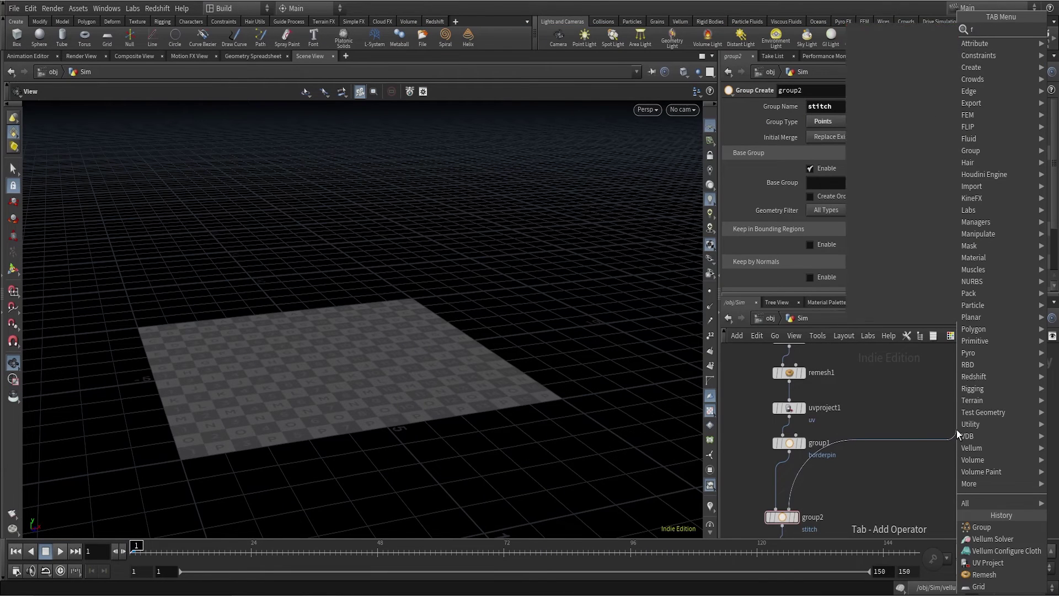
pyautogui.press('Escape')
pyautogui.click(957, 430)
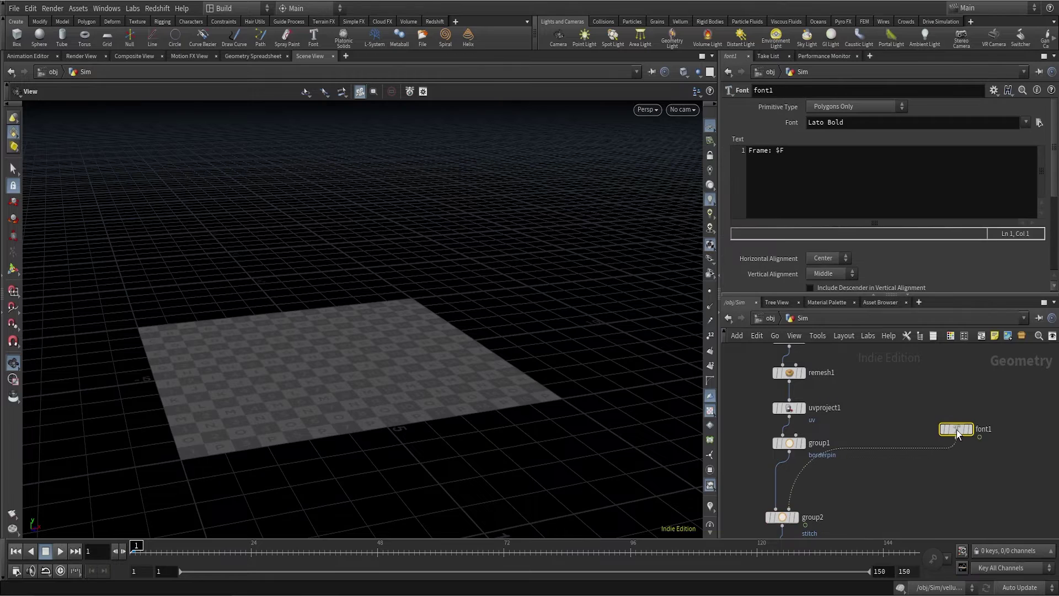
pyautogui.scroll(1, 949, 462)
pyautogui.scroll(2, 811, 481)
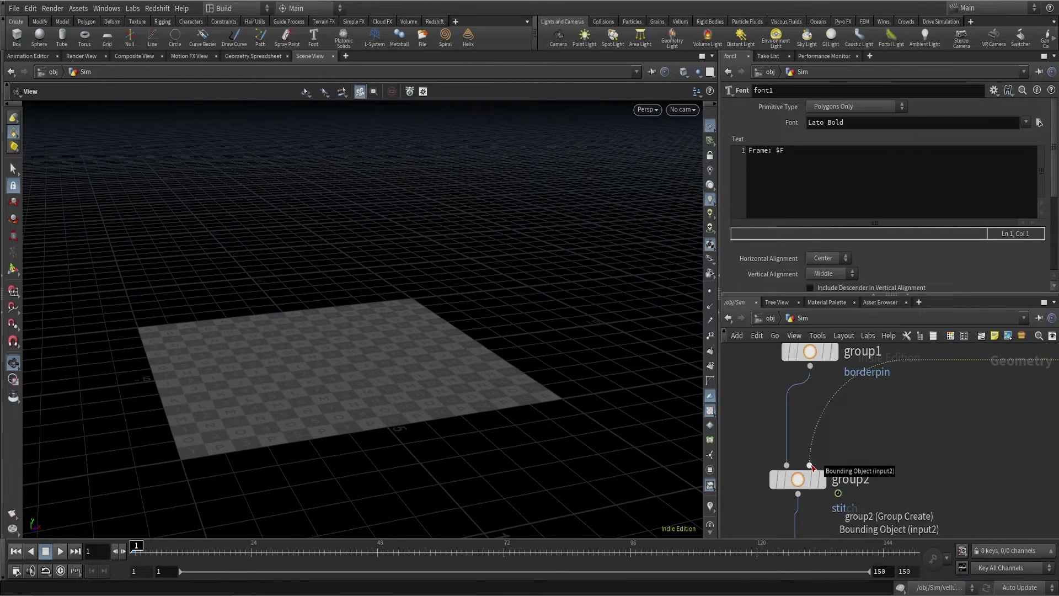
pyautogui.press('f')
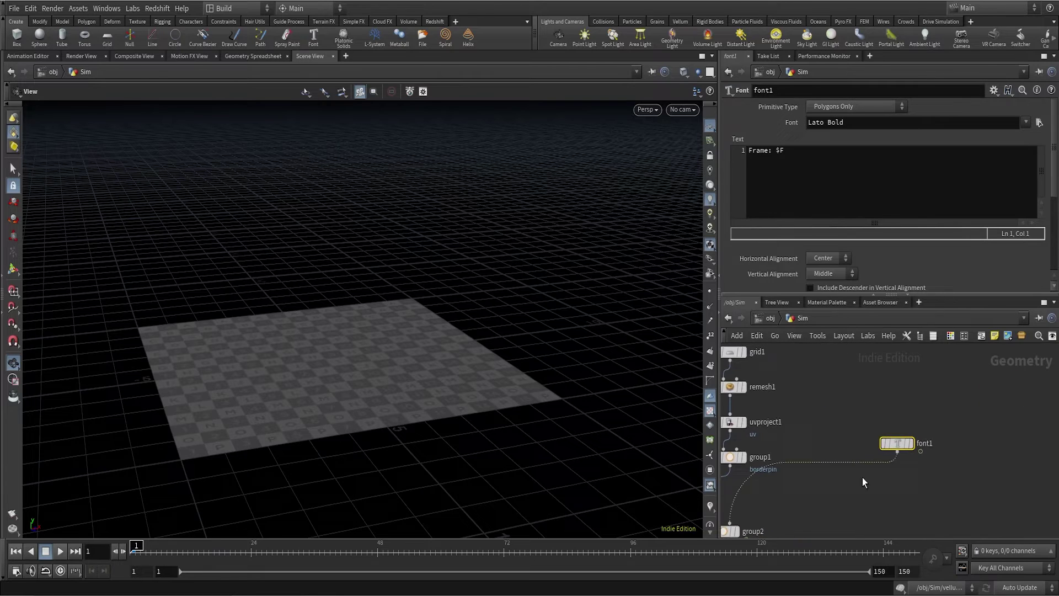
# Change the font text to 'K' and show its outline as a template over the grid.
pyautogui.moveTo(798, 151); pyautogui.dragTo(720, 161)
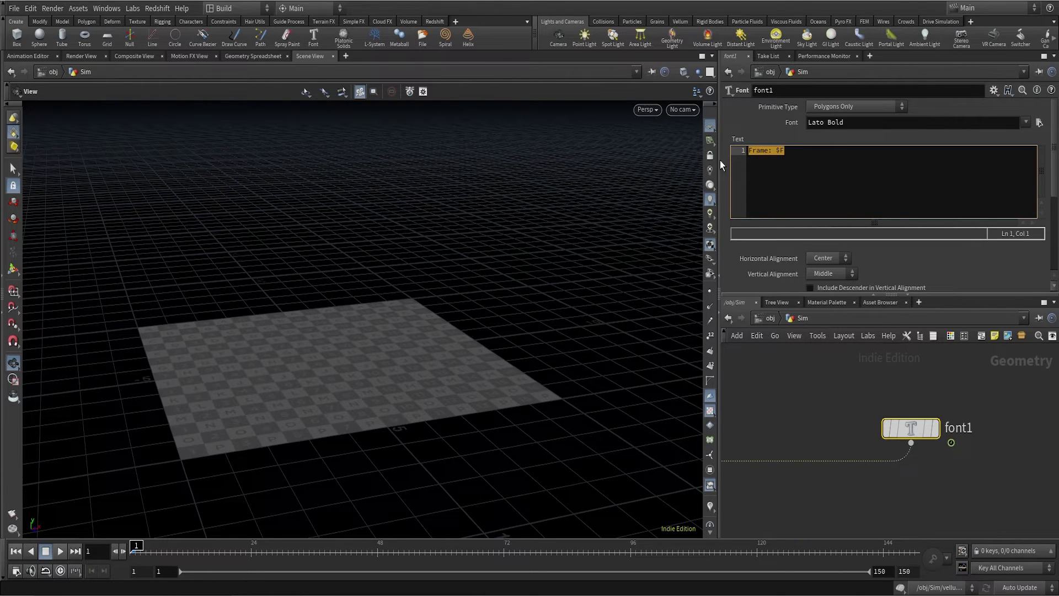
pyautogui.write('K')
pyautogui.click(942, 463)
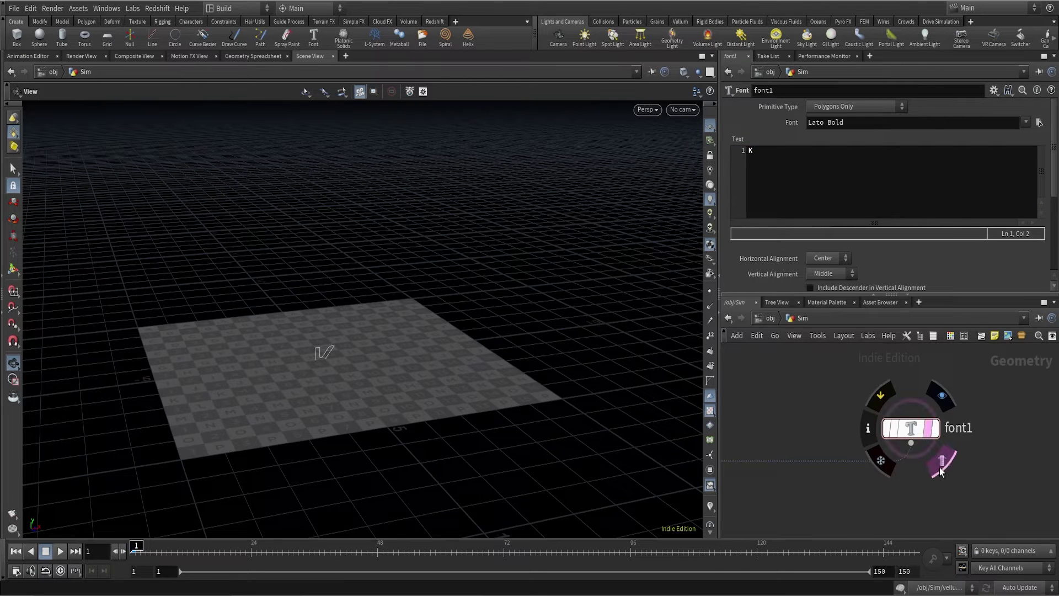
pyautogui.moveTo(419, 390); pyautogui.dragTo(381, 340, button='right')
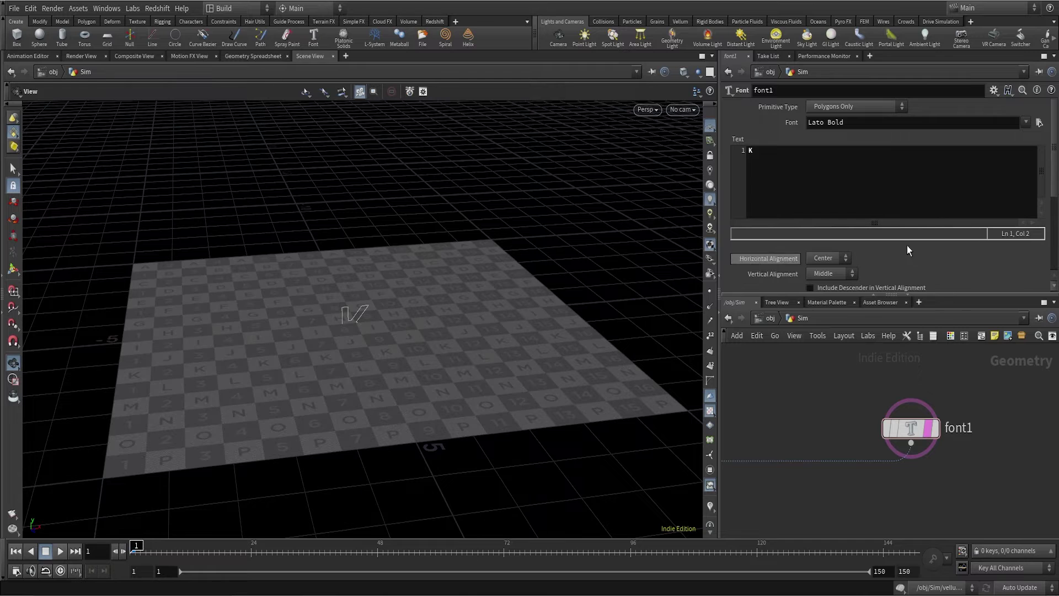
# Rotate the K 90 degrees in X and set its font size to 10.3.
pyautogui.scroll(-5, 1054, 157)
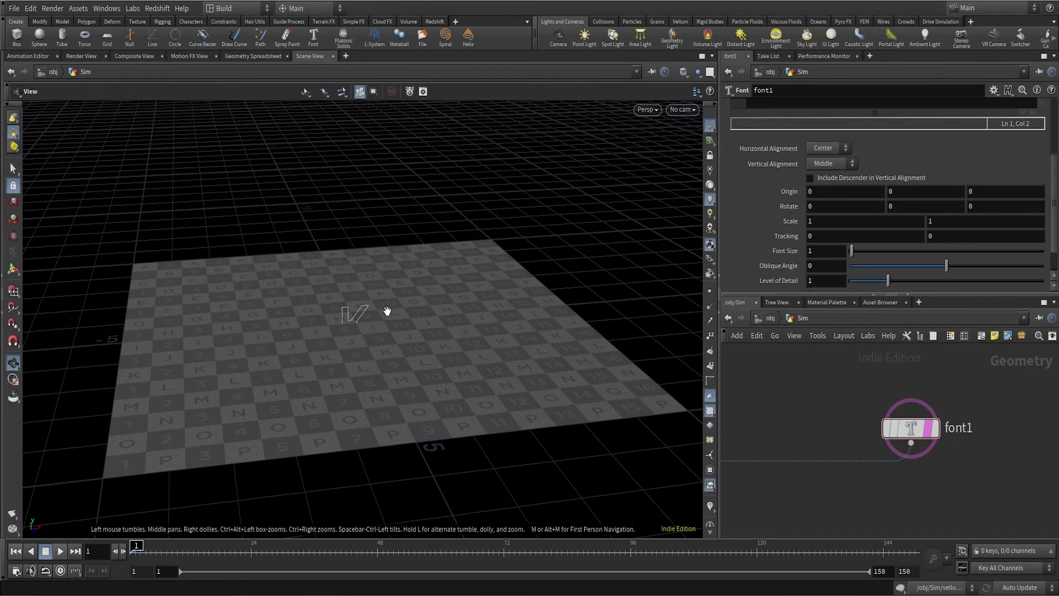
pyautogui.click(811, 206)
pyautogui.write('9')
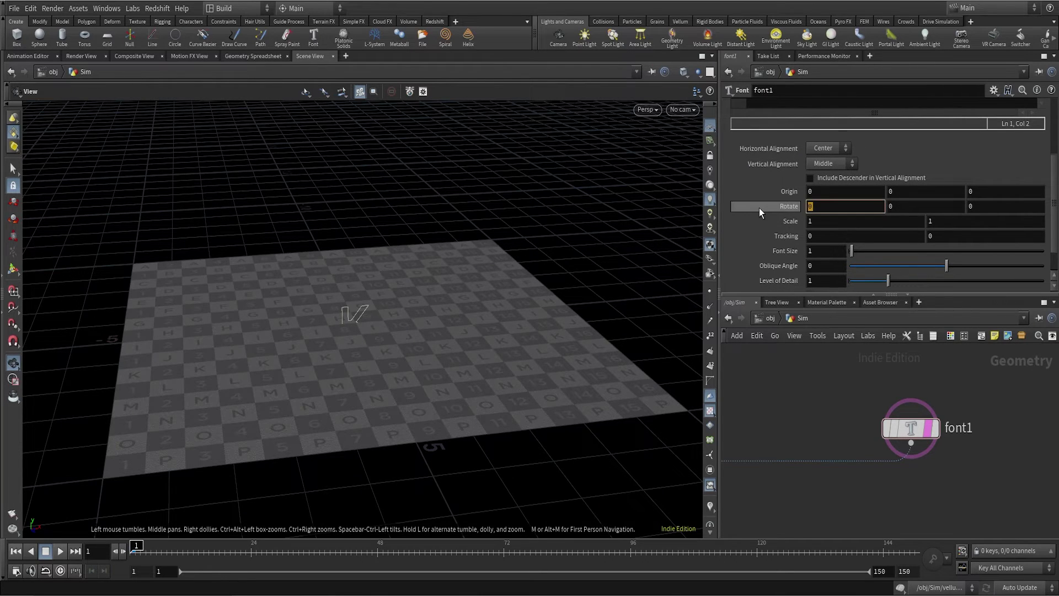
pyautogui.write('0')
pyautogui.press('Return')
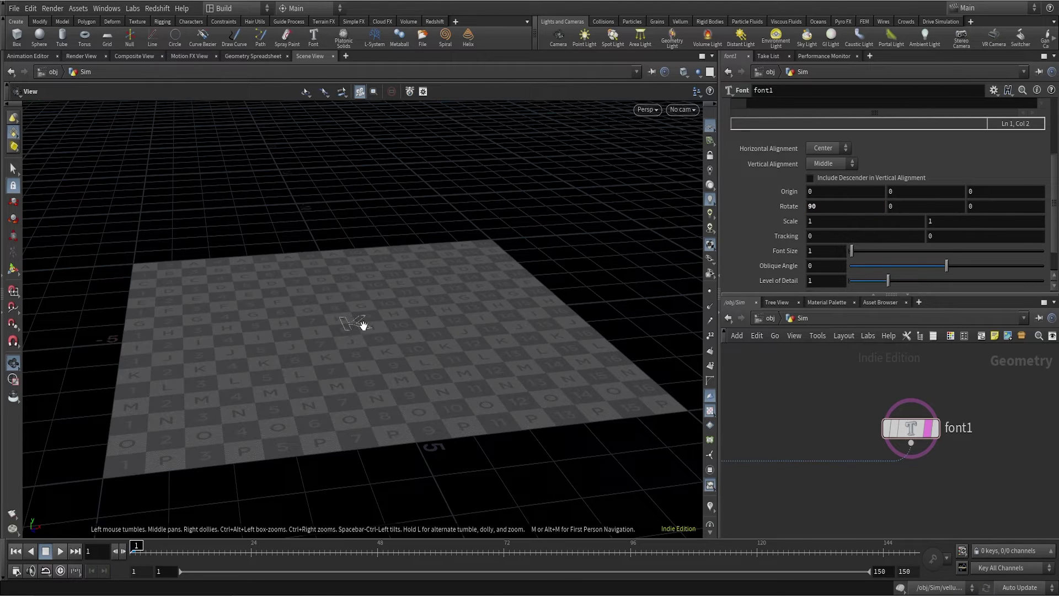
pyautogui.click(824, 253)
pyautogui.write('0.3')
pyautogui.press('Return')
pyautogui.moveTo(428, 351); pyautogui.dragTo(246, 282)
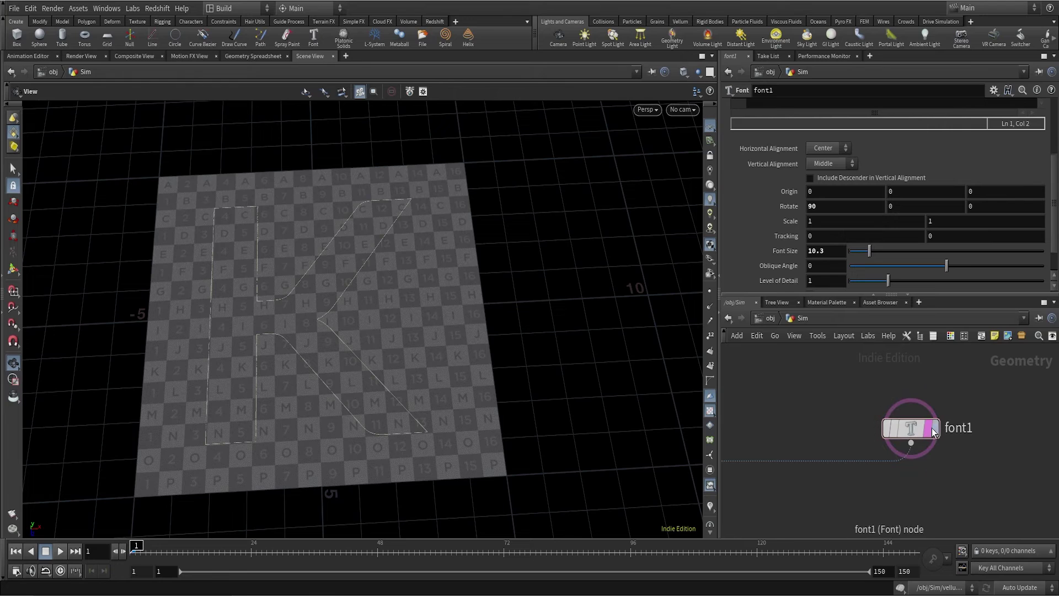
# Turn off font1's template, set its display flag, and show point markers.
pyautogui.click(945, 468)
pyautogui.click(942, 395)
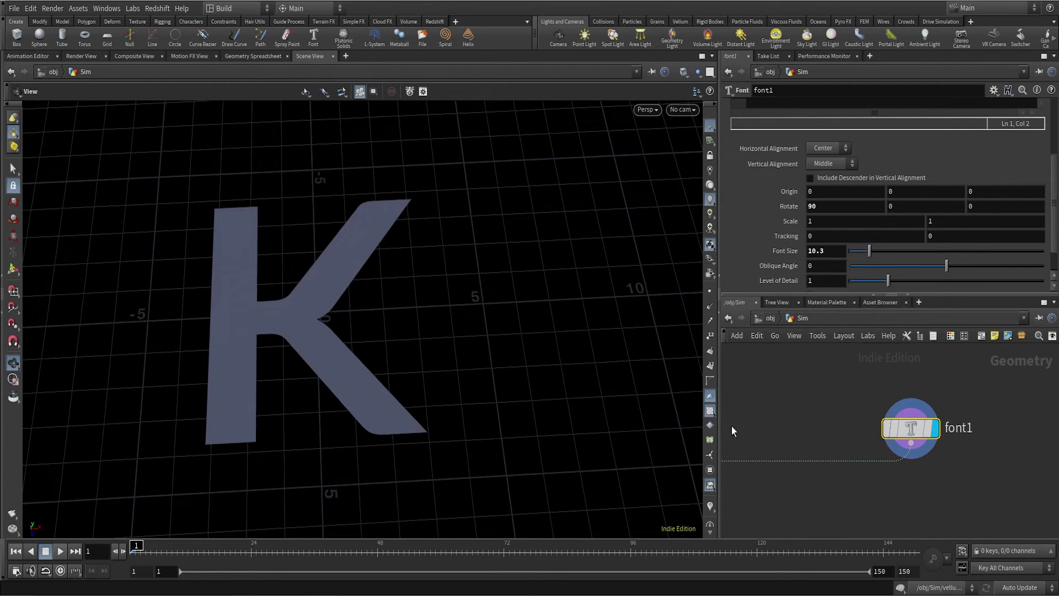
pyautogui.click(711, 291)
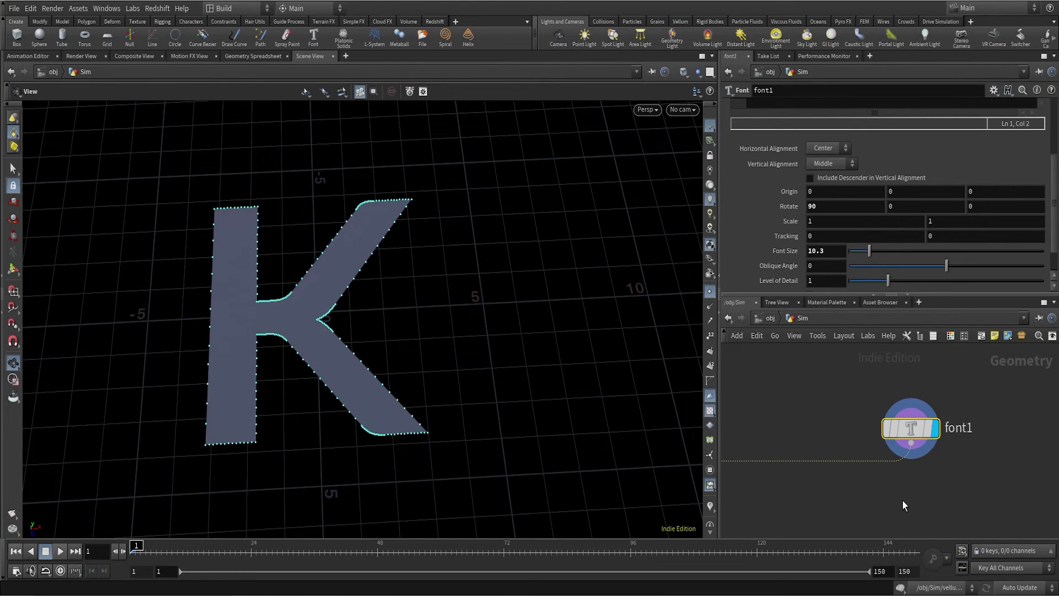
# Add a Resample node under font1 and display its output.
pyautogui.press('Tab')
pyautogui.write('resa')
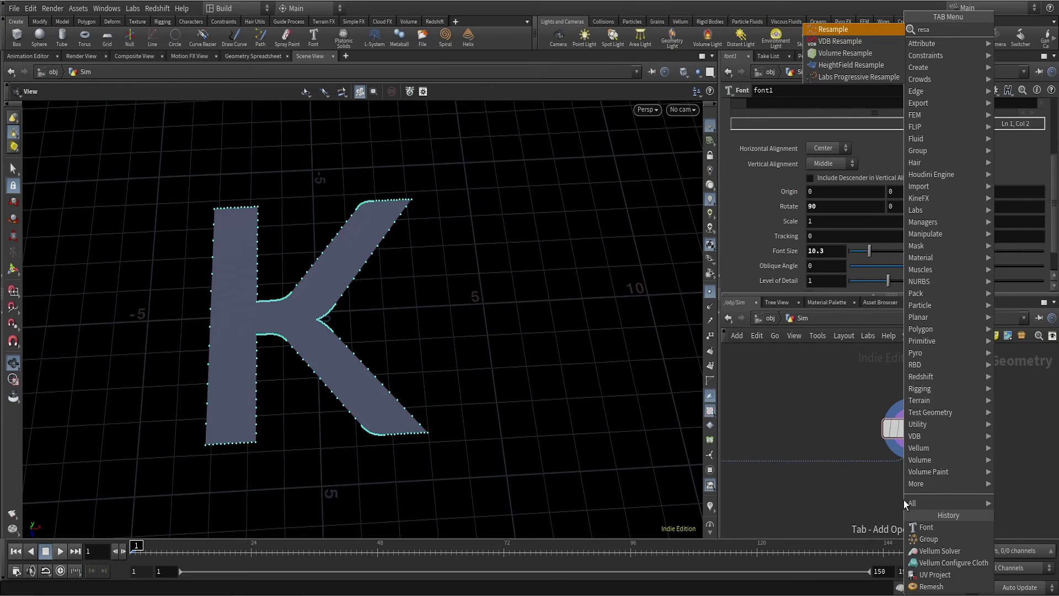
pyautogui.press('Return')
pyautogui.click(895, 497)
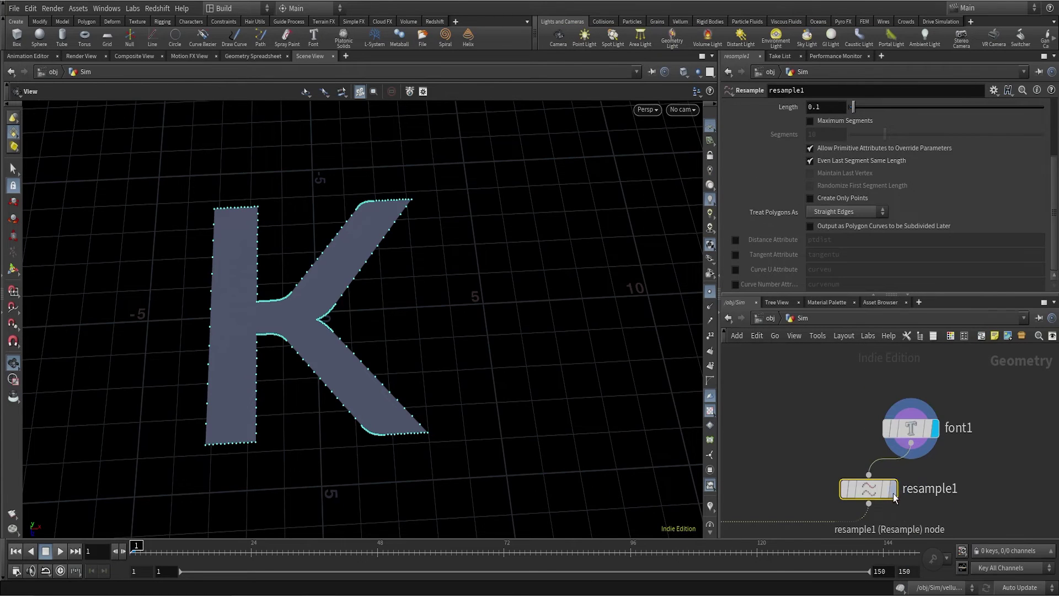
pyautogui.moveTo(894, 497); pyautogui.dragTo(936, 494)
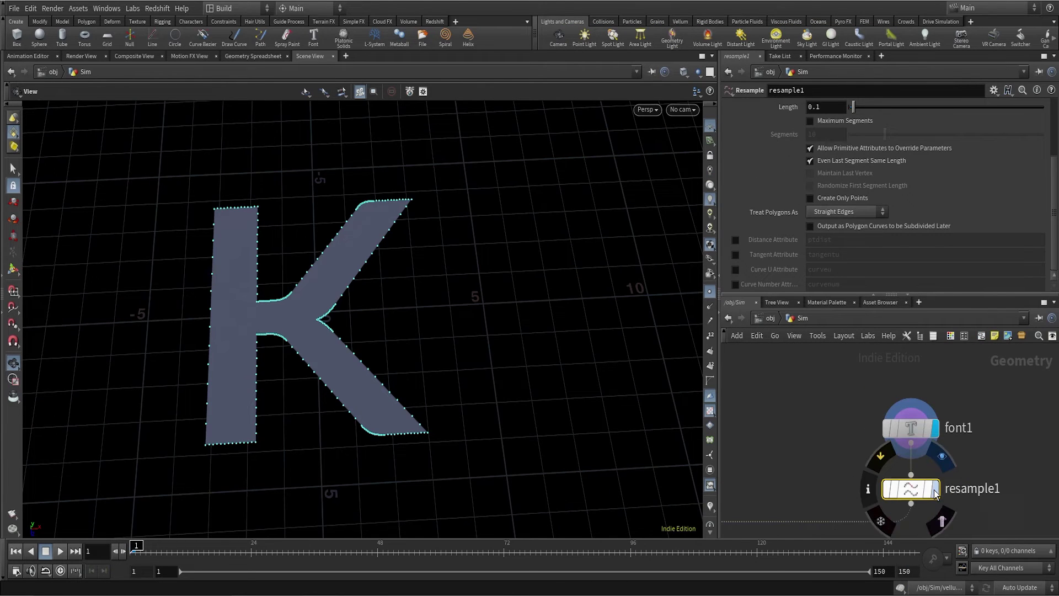
pyautogui.click(936, 493)
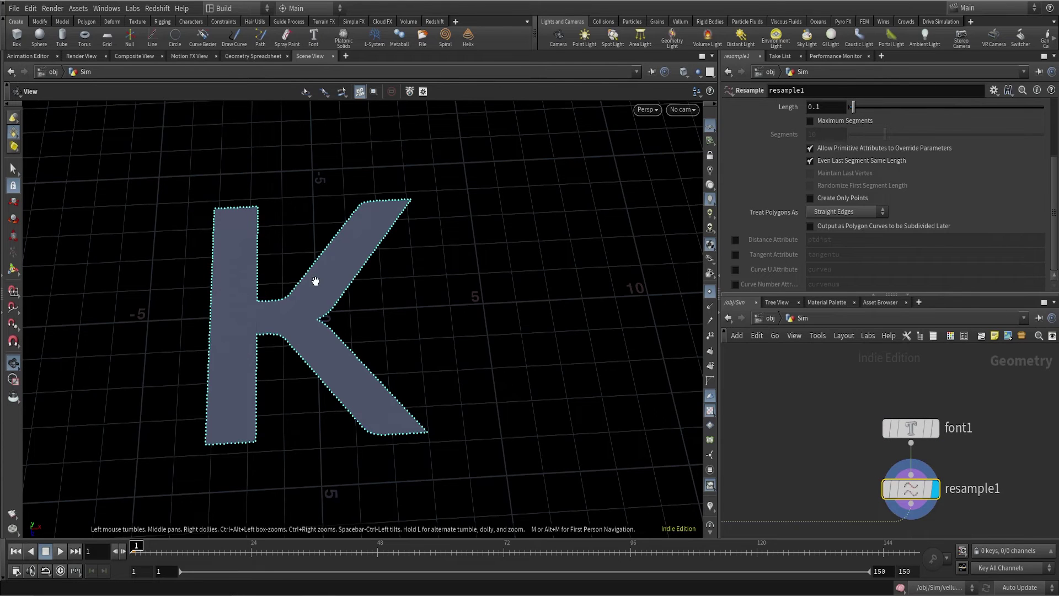
# Set the resample segment Length to 0.01 for a dense K outline.
pyautogui.scroll(2, 811, 200)
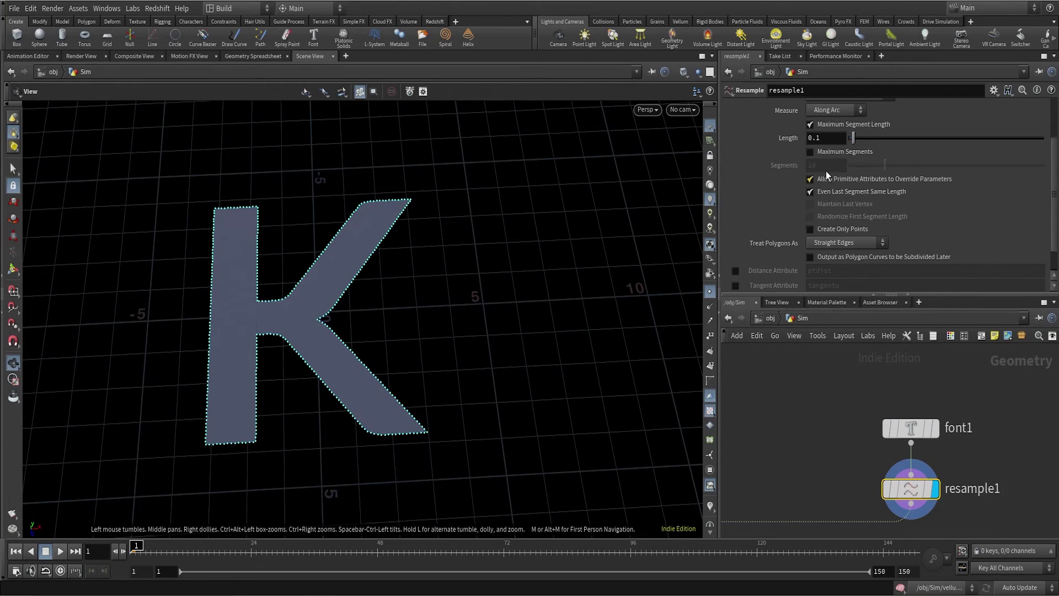
pyautogui.click(818, 138)
pyautogui.press('Return')
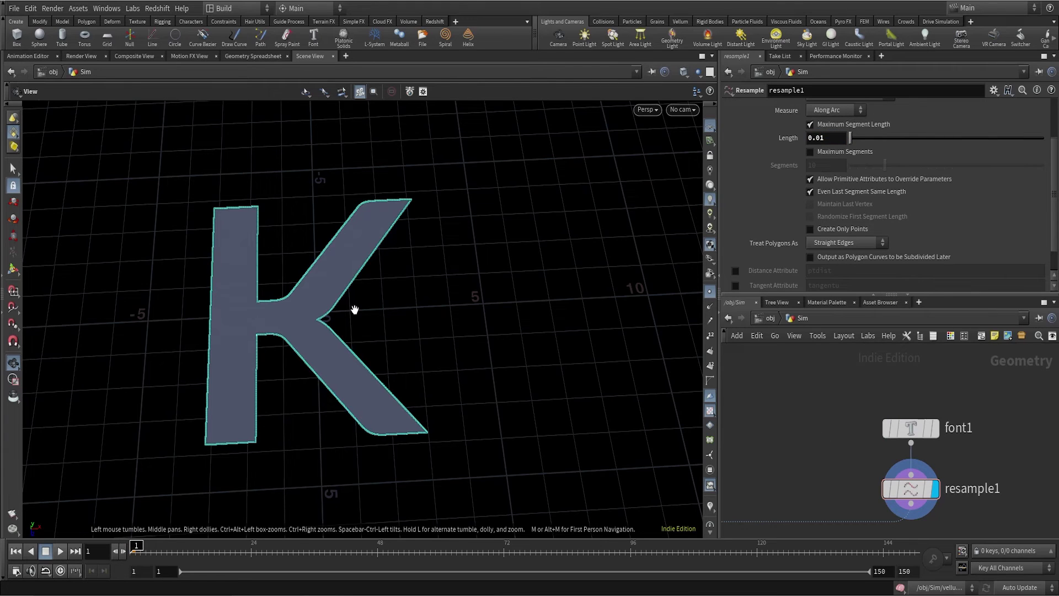
pyautogui.scroll(-1, 860, 468)
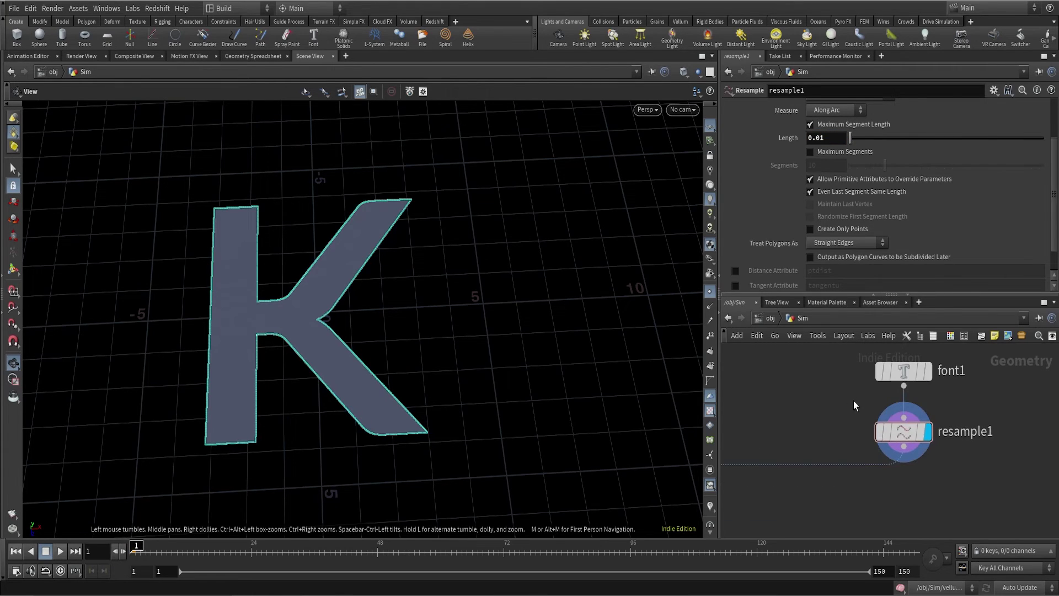
pyautogui.moveTo(850, 403); pyautogui.dragTo(883, 405)
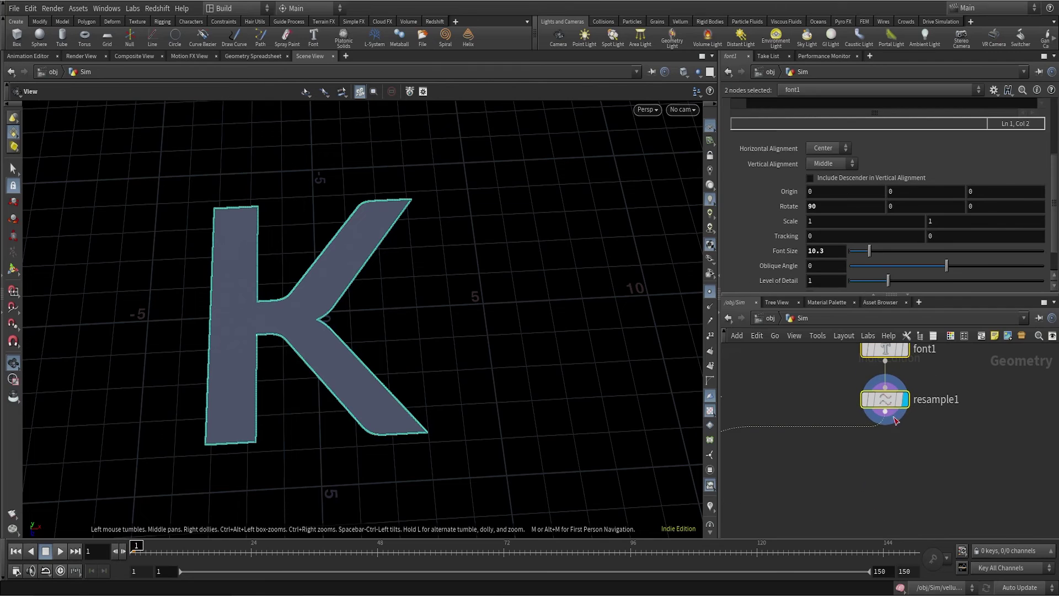
# Create a Carve node, carve1, and place it directly below resample1.
pyautogui.press('Tab')
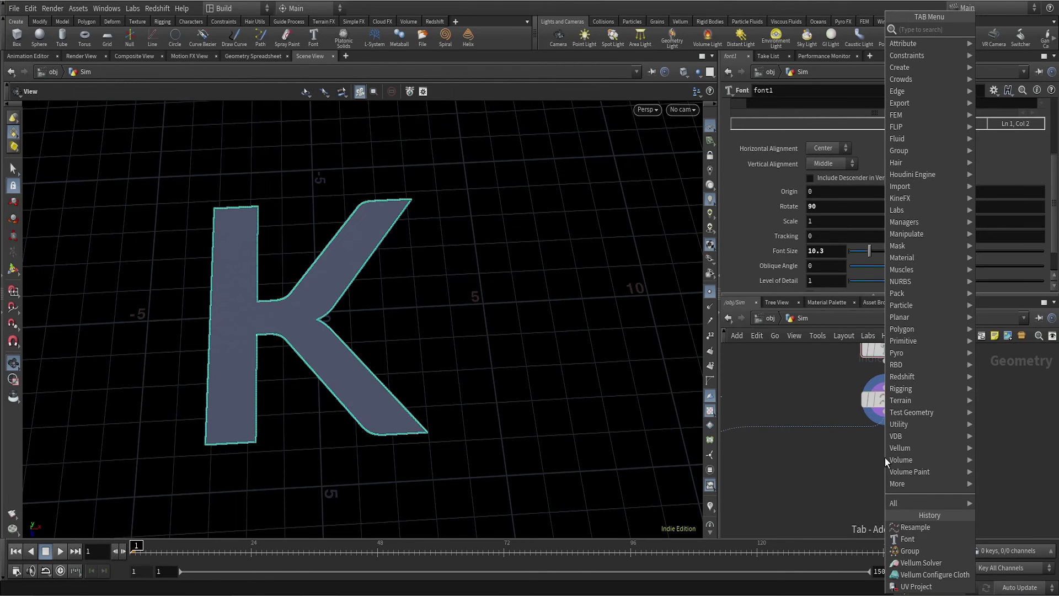
pyautogui.write('remesh')
pyautogui.press('Return')
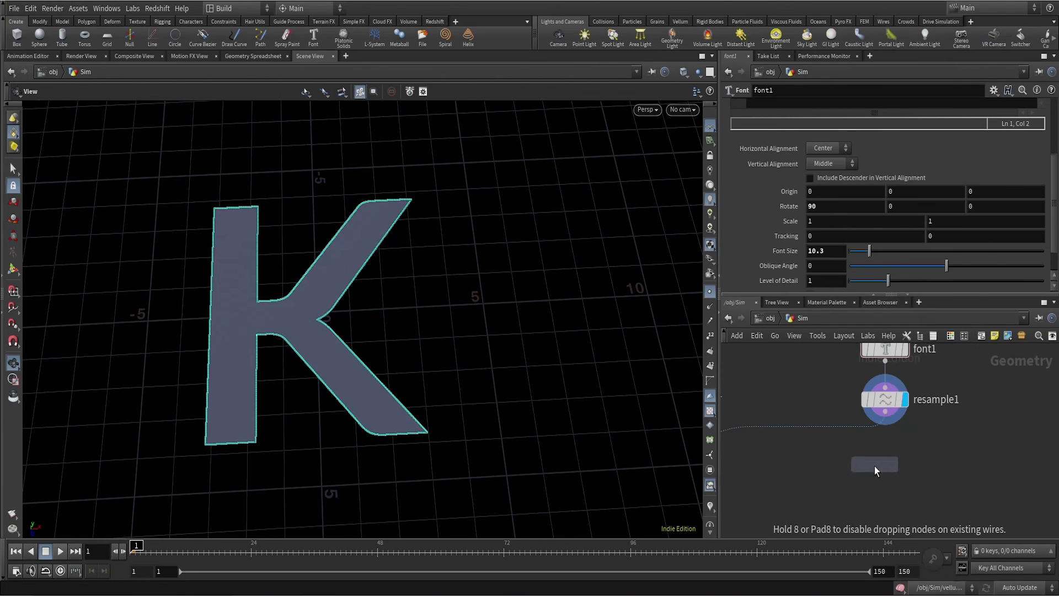
pyautogui.click(875, 465)
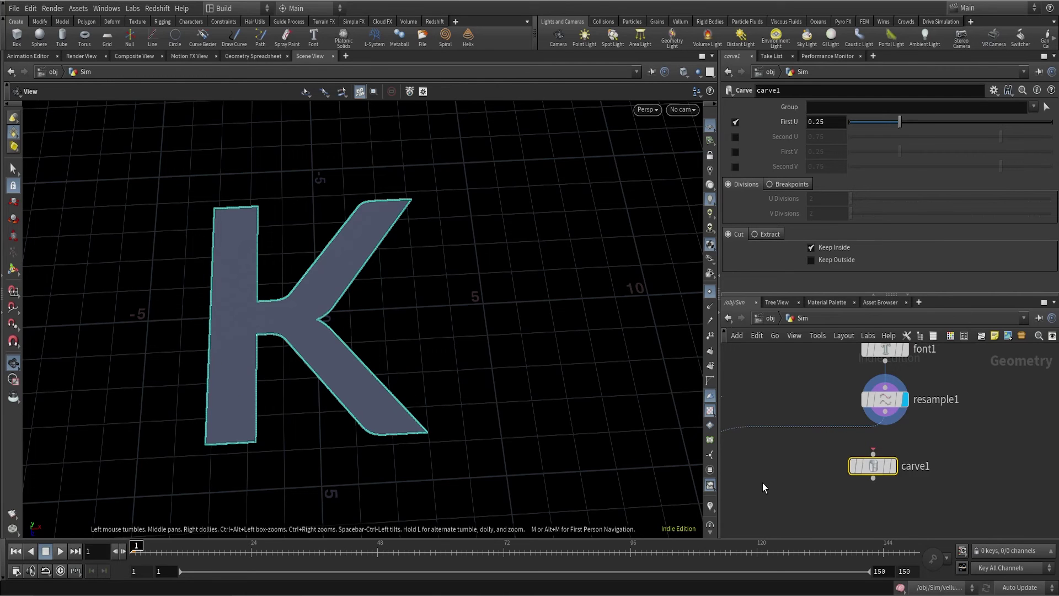